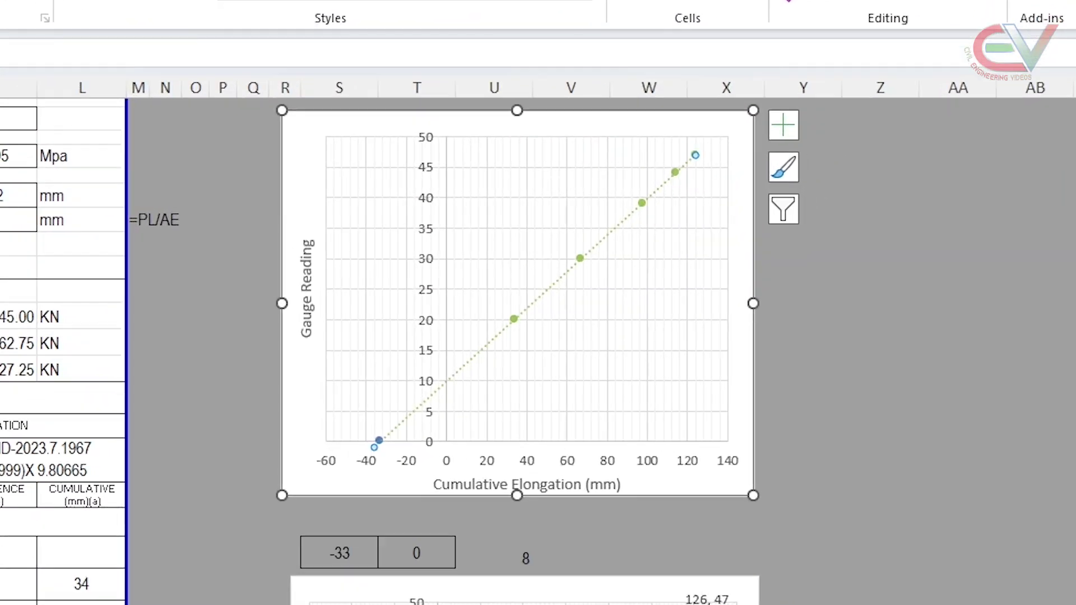
Examine the zero-correction points on the gauge-reading versus elongation charts and their source values in the elongation table.
key(Escape)
click(108, 569)
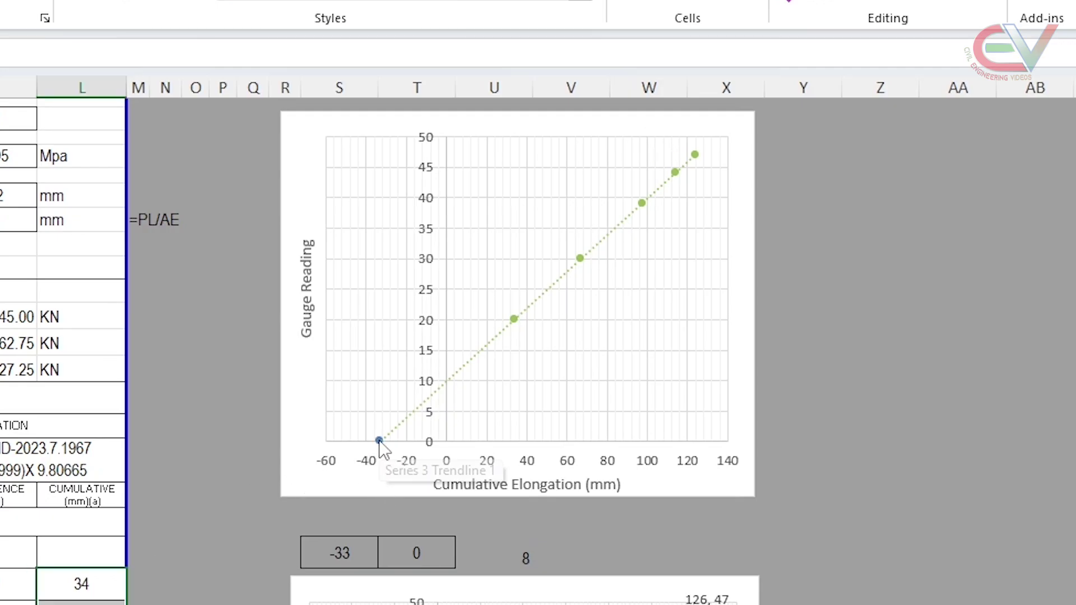
click(352, 555)
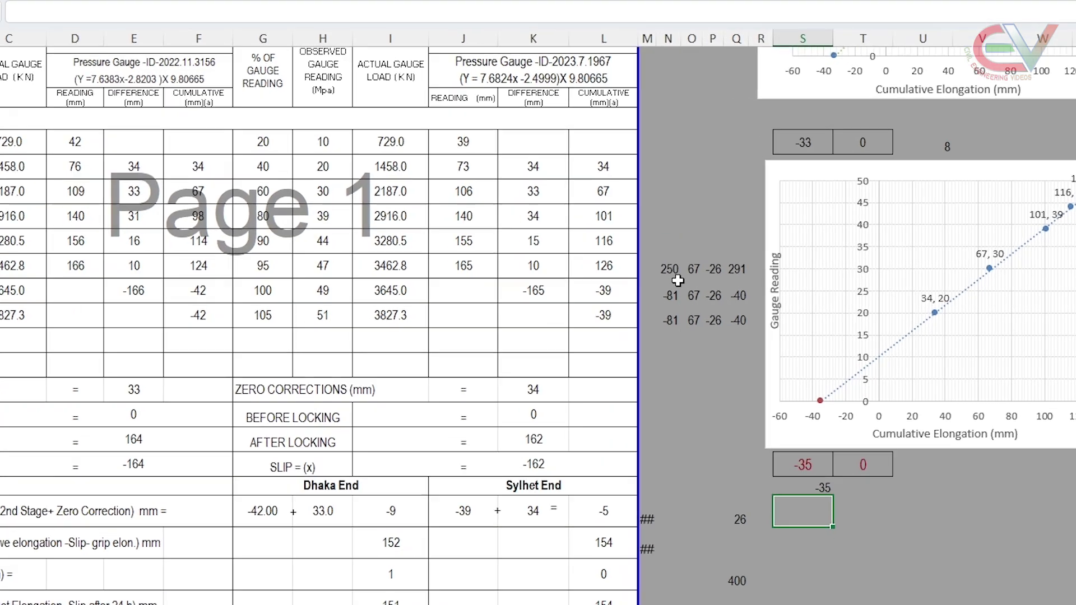
click(552, 280)
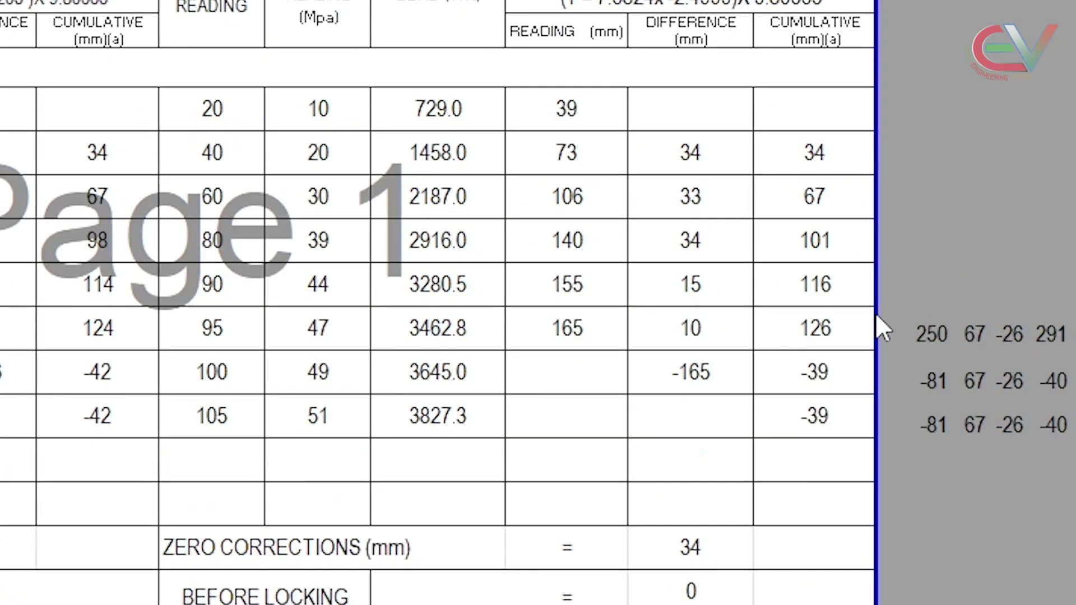
Inspect the formula beside the 95% row that adds the cumulative elongations of both ends.
click(928, 242)
double_click(927, 334)
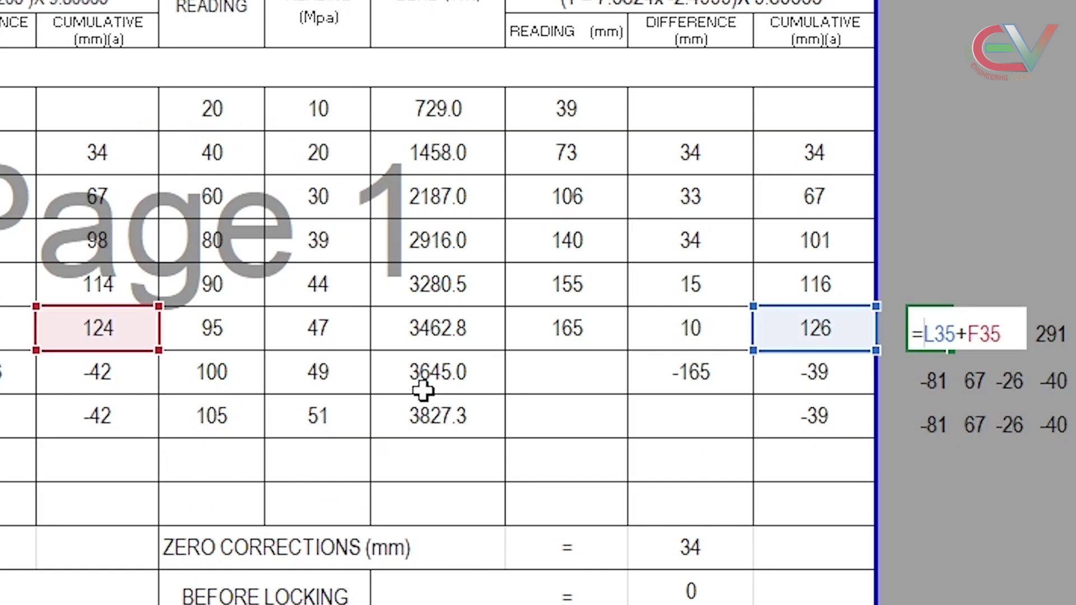
key(Escape)
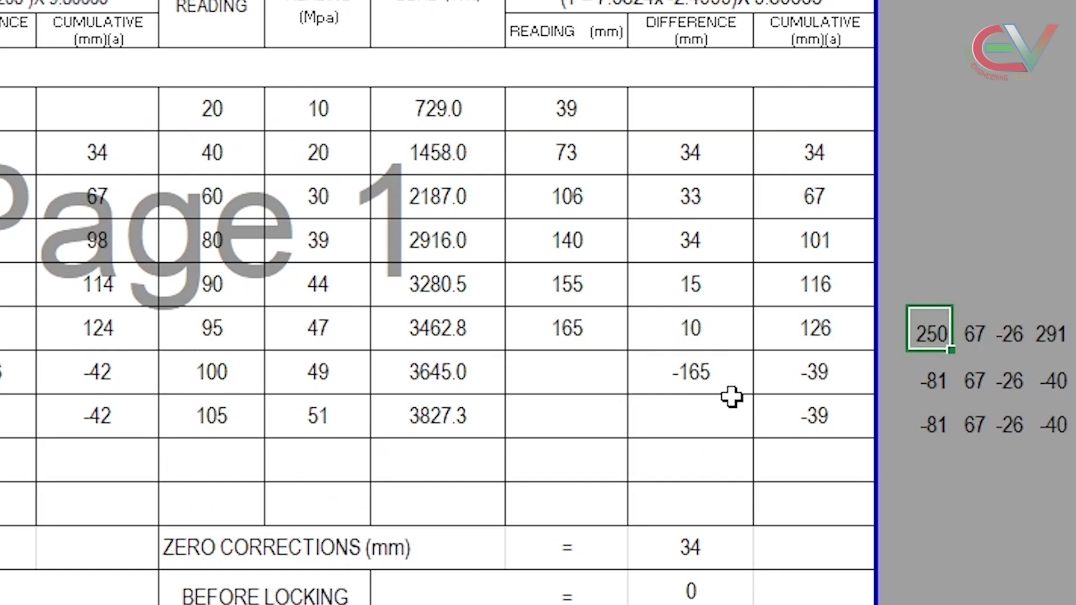
double_click(924, 332)
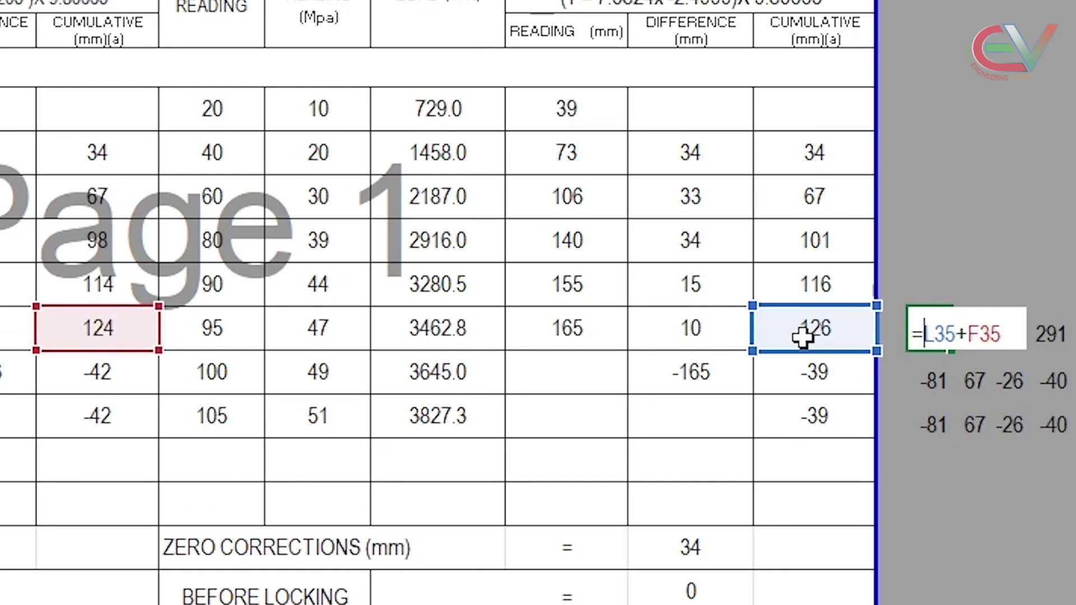
key(Escape)
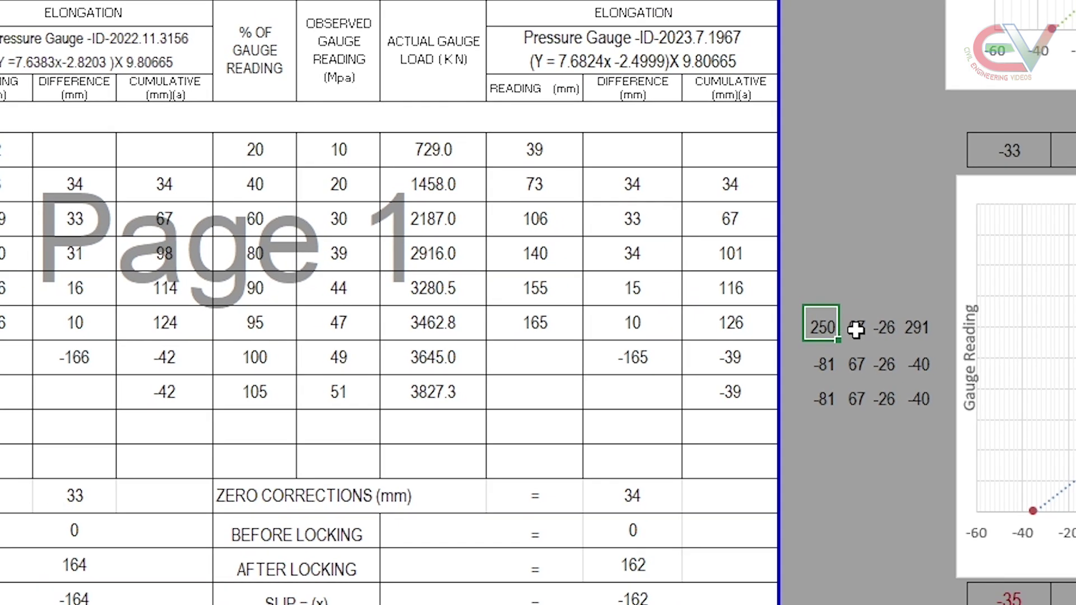
Inspect the combined zero correction, deduction and sum formulas beside the 95% row.
double_click(855, 330)
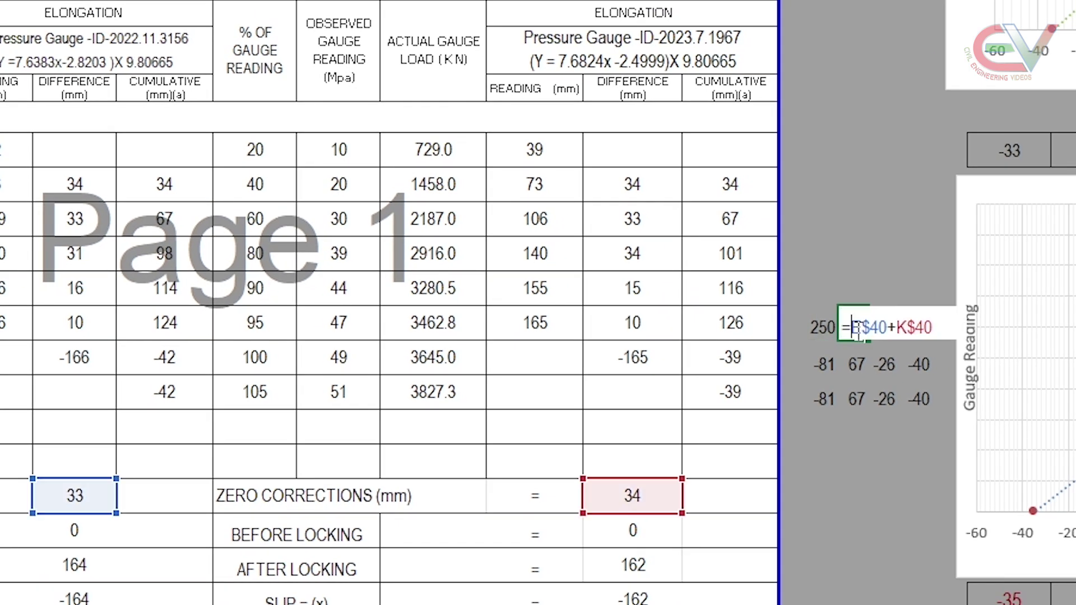
click(888, 329)
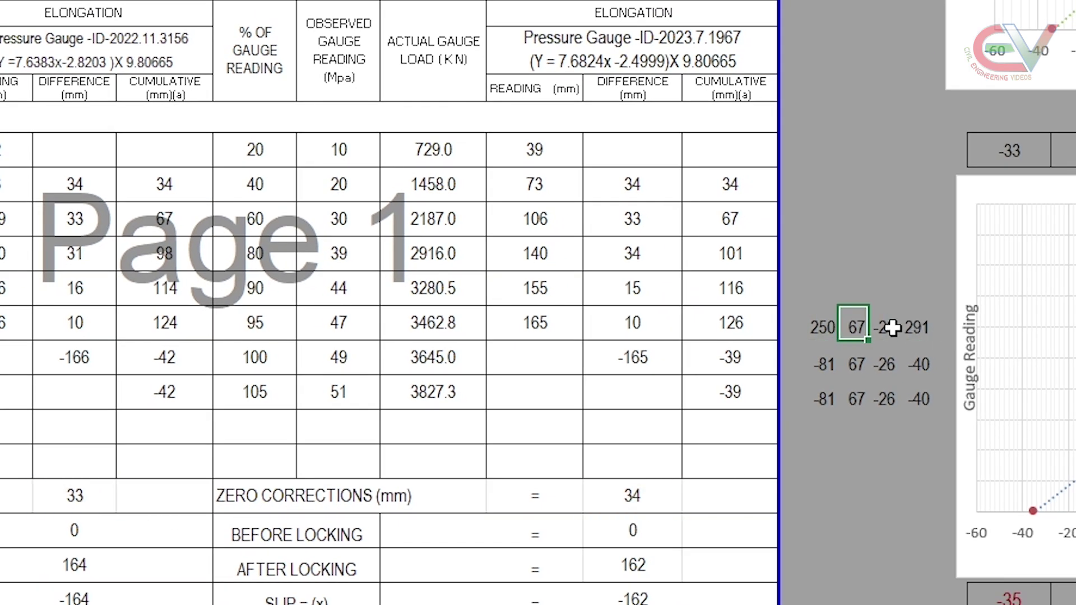
double_click(892, 329)
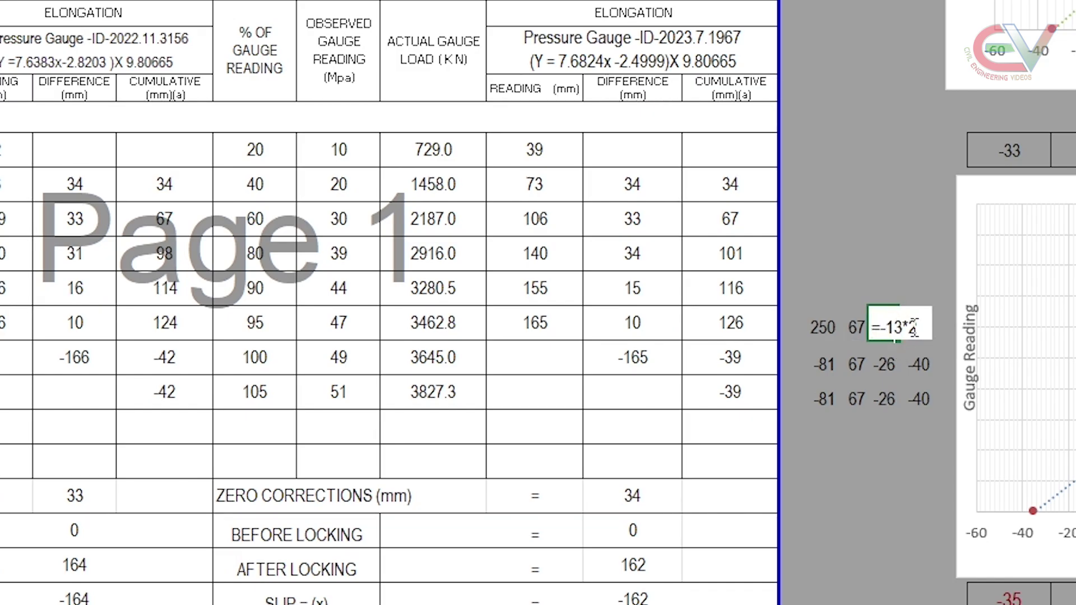
click(917, 329)
key(alt+equal)
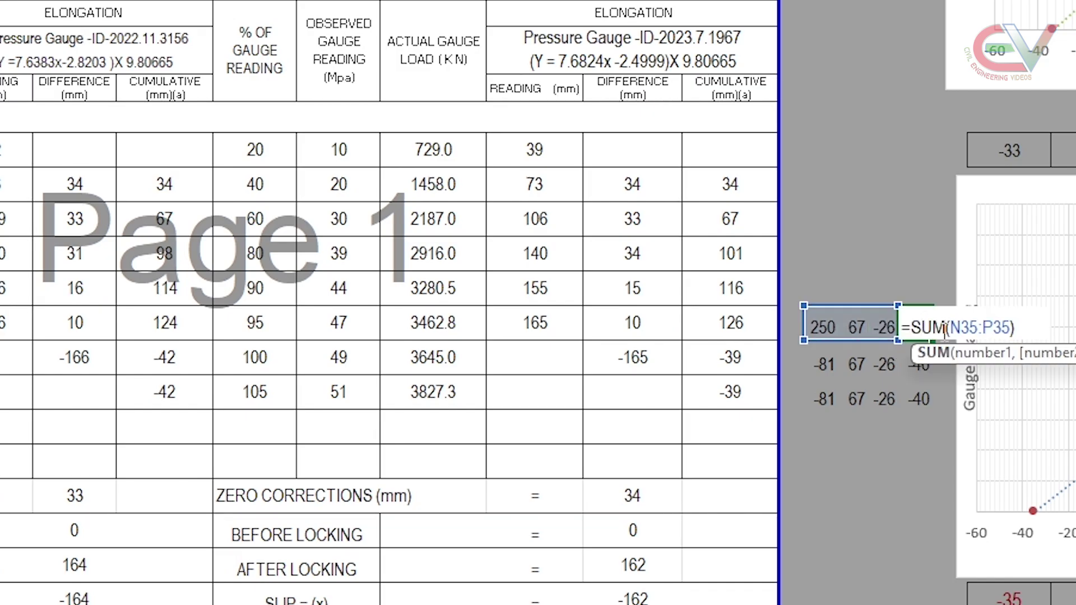
key(alt+equal)
Recheck the 95% row's deduction formula against the locking and slip section of the sheet.
click(889, 329)
double_click(889, 329)
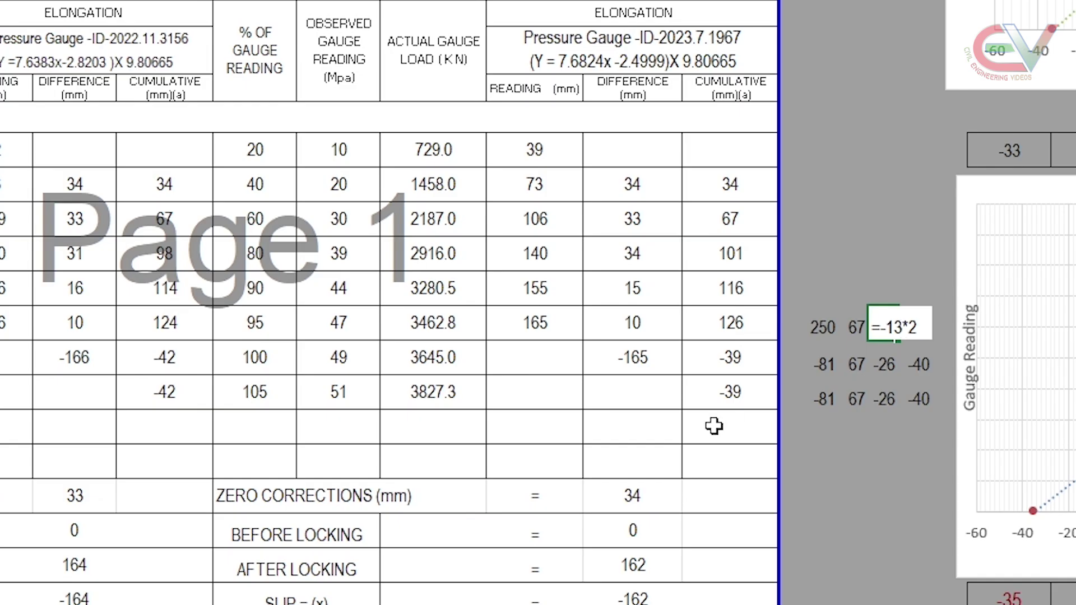
key(Escape)
scroll(653, 472, down, 2)
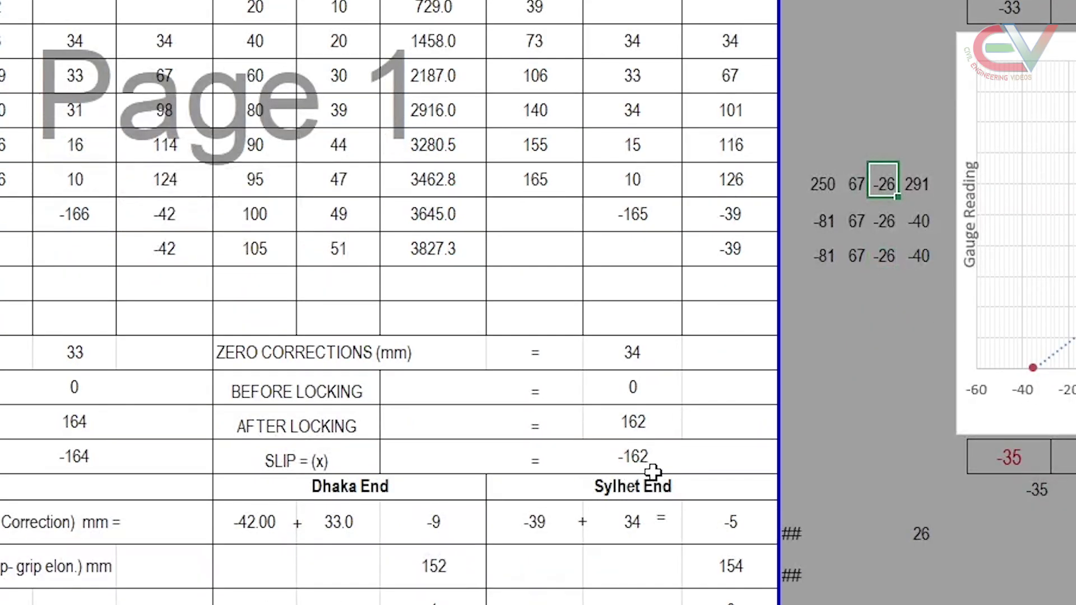
scroll(654, 408, up, 2)
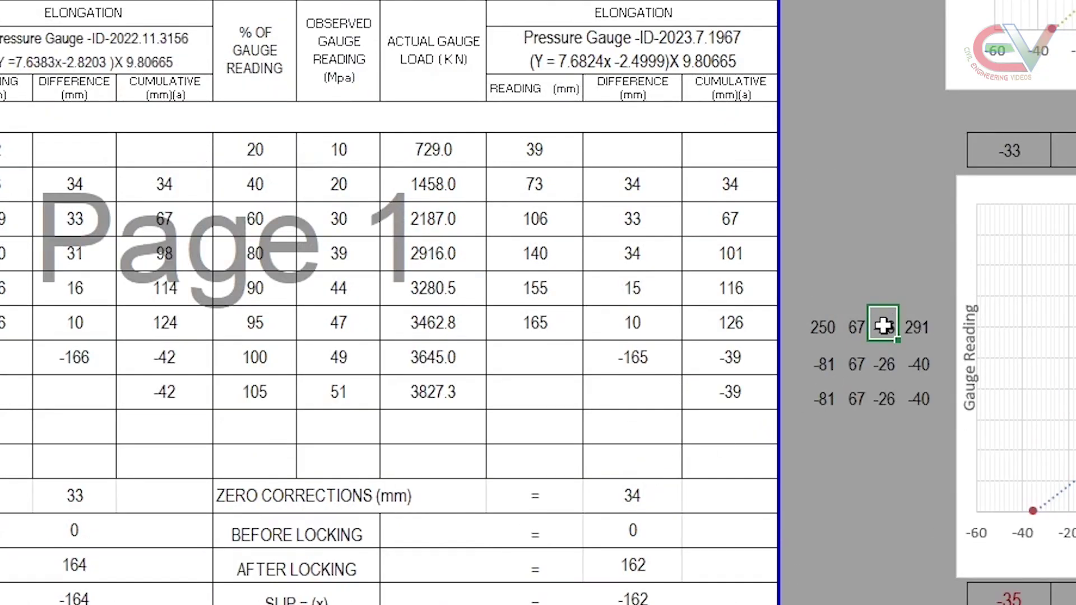
double_click(884, 326)
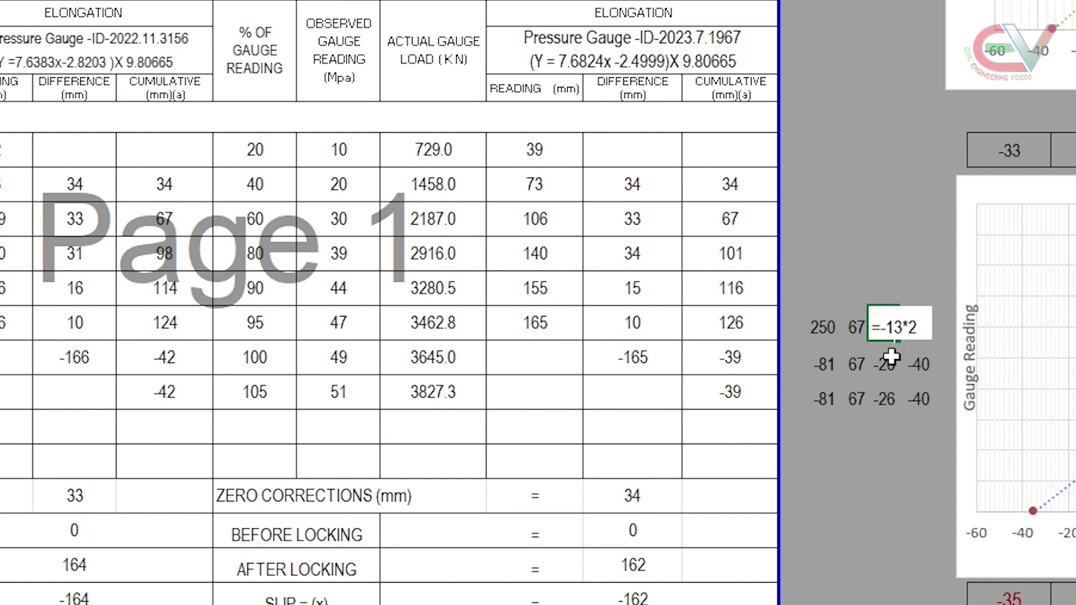
key(Escape)
Compare the 95% row's combined elongation total with the modified elongation value in the sheet header.
double_click(915, 327)
key(Escape)
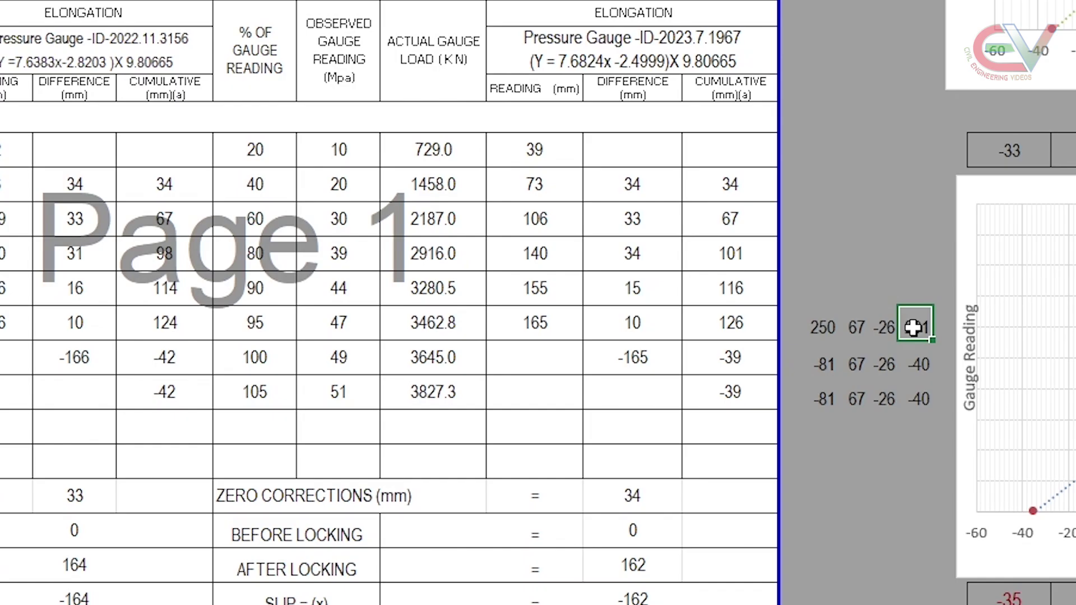
scroll(760, 383, up, 3)
click(633, 120)
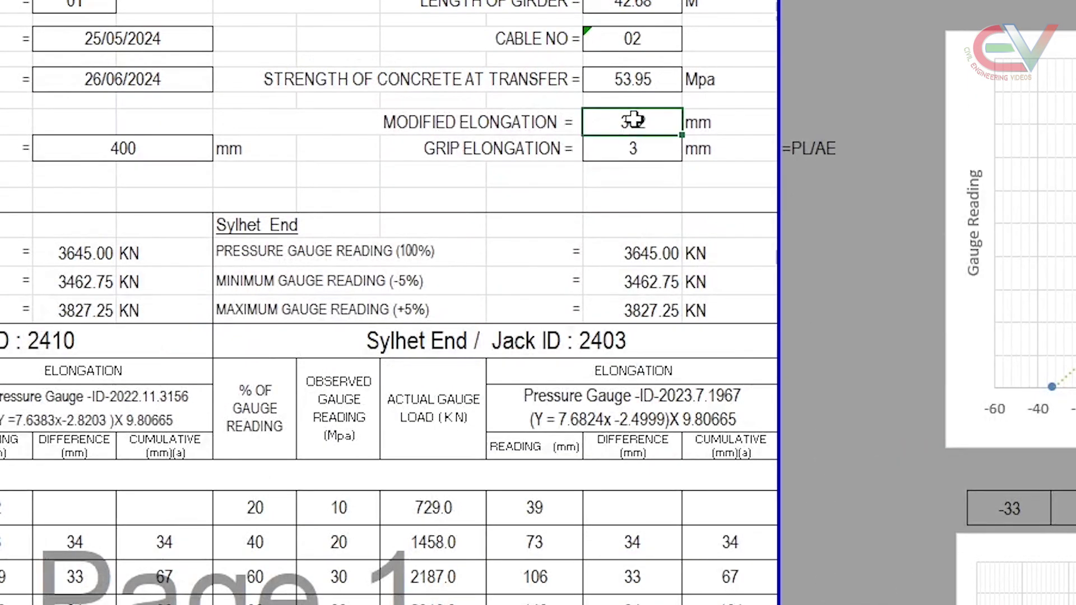
Enter the 100% elongation readings: 173 mm for the Dhaka End and 171 mm for the Sylhet End.
scroll(835, 487, down, 2)
text(1)
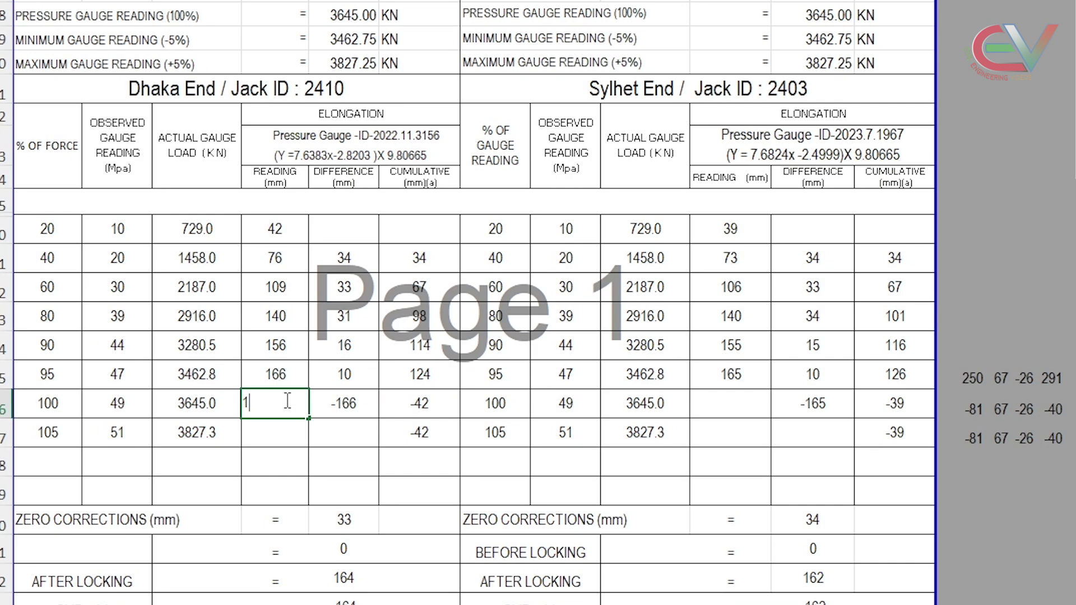
text(73)
click(745, 405)
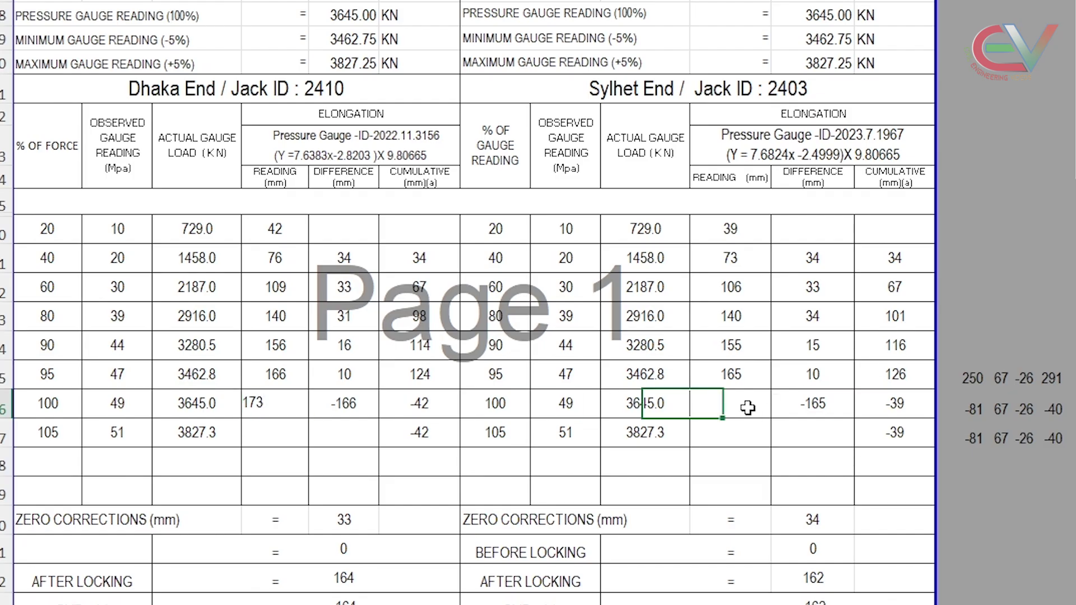
text(171)
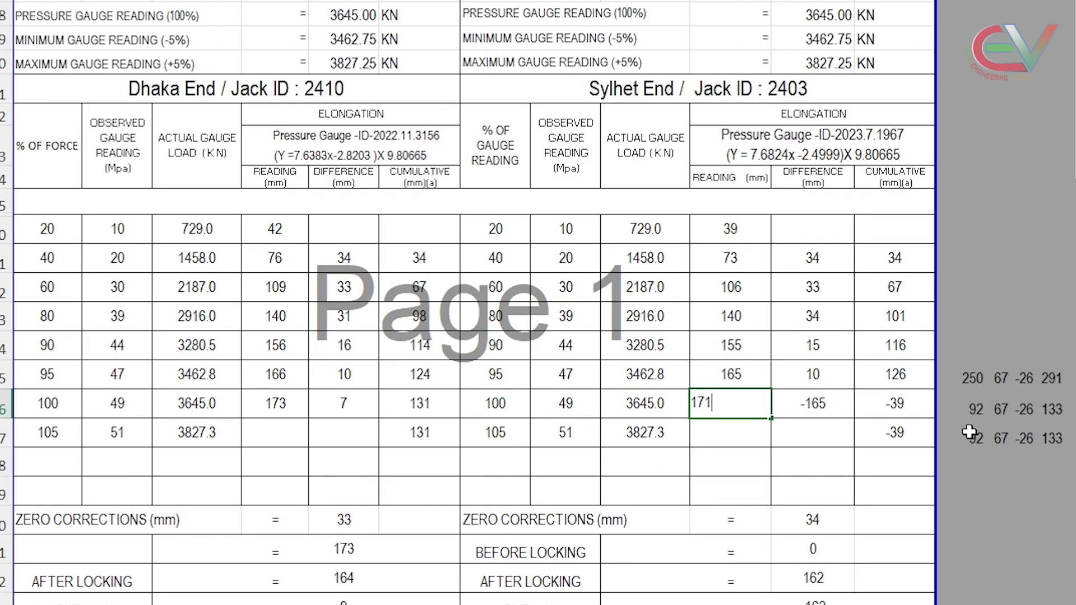
Check the combined elongation total beside the 100% row and its formula.
click(1056, 409)
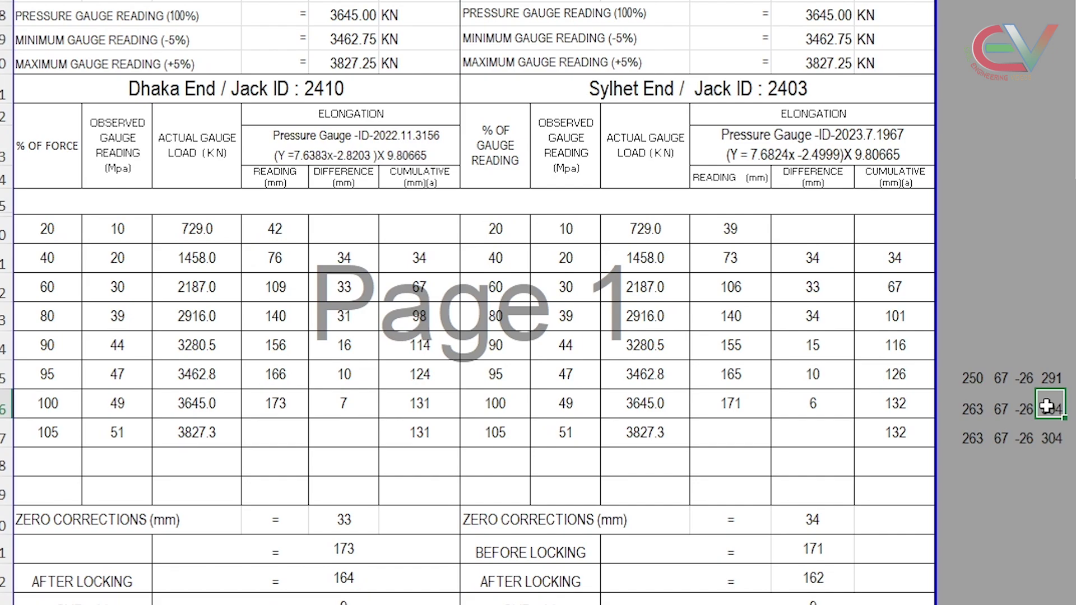
double_click(1047, 407)
key(Escape)
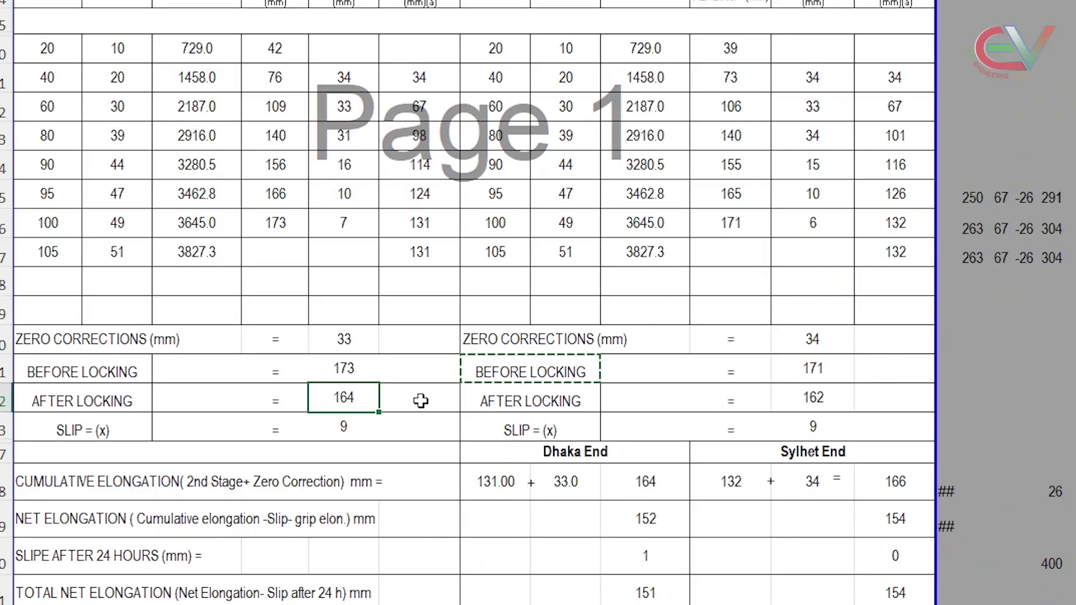
Review the after-locking readings and slip values for both ends.
click(812, 396)
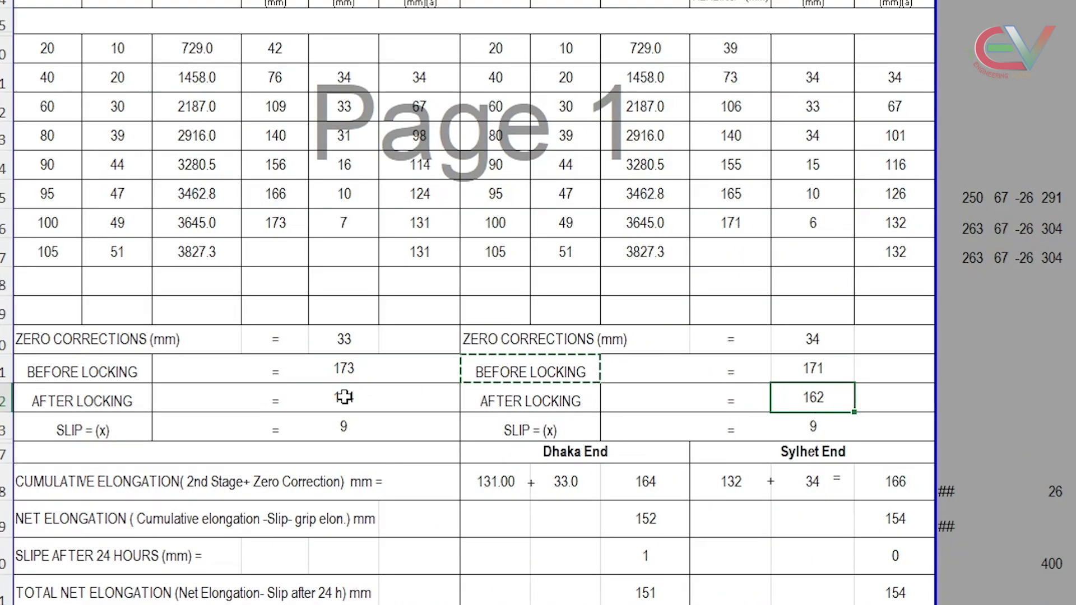
click(364, 428)
click(717, 425)
click(790, 421)
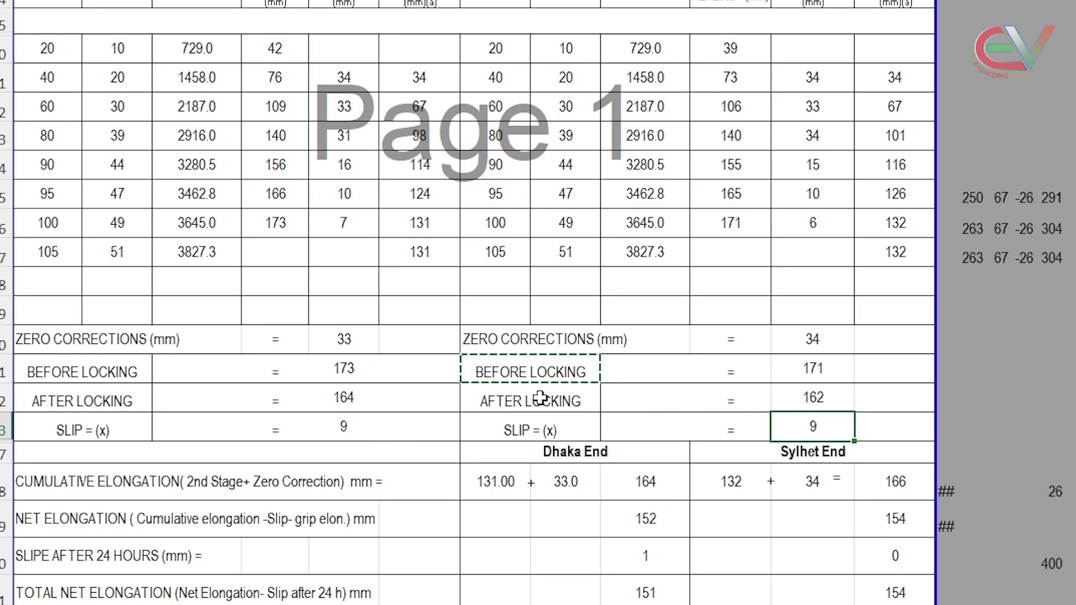
Inspect how the Dhaka End cumulative elongation combines the 100% row's cumulative value with the zero correction.
scroll(539, 406, down, 2)
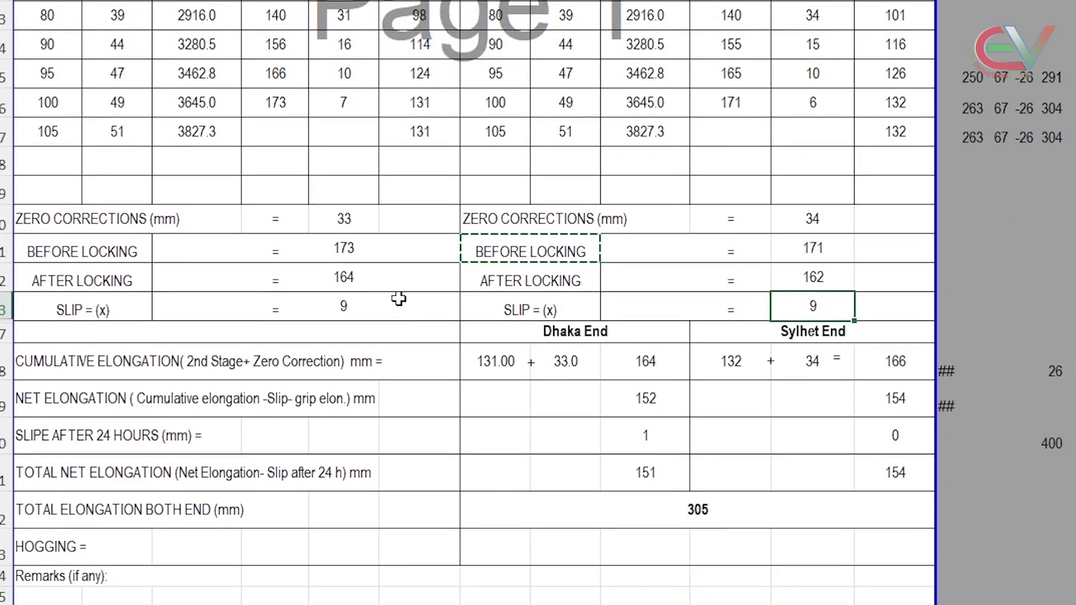
double_click(487, 363)
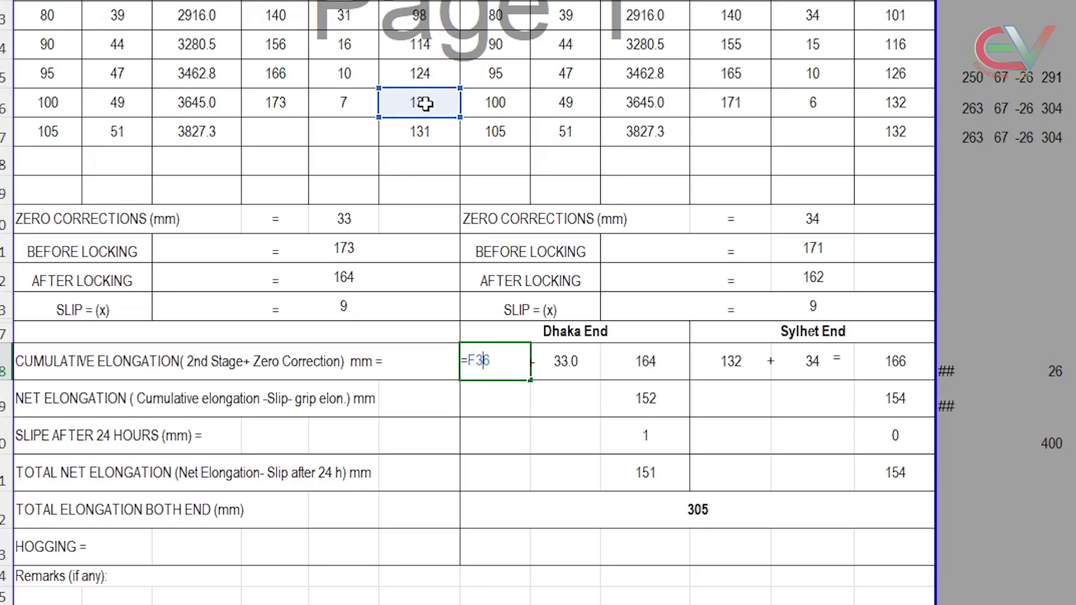
key(Escape)
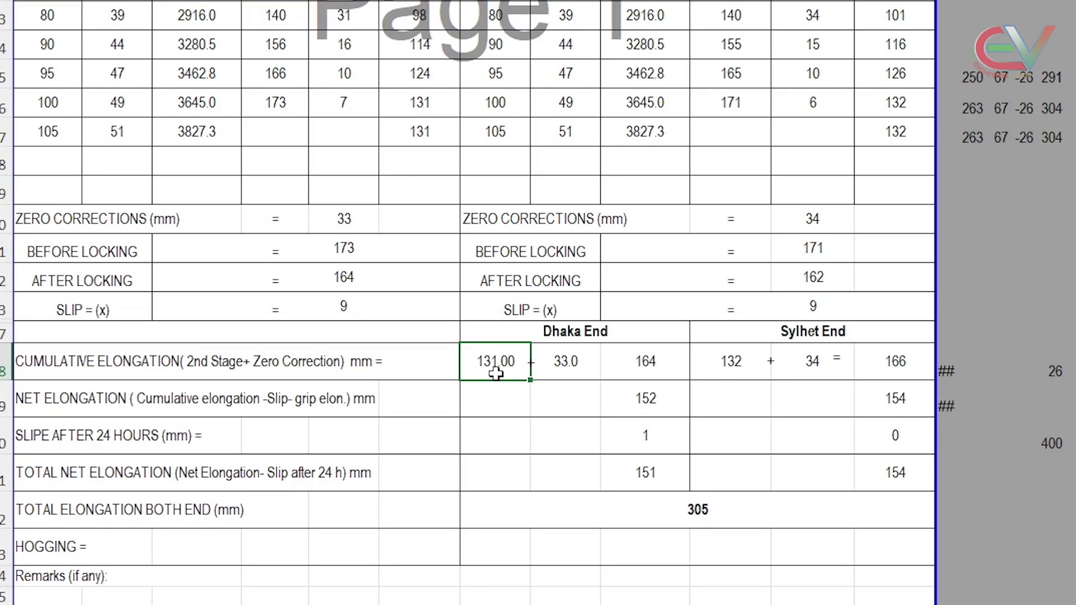
click(346, 226)
click(559, 362)
click(649, 363)
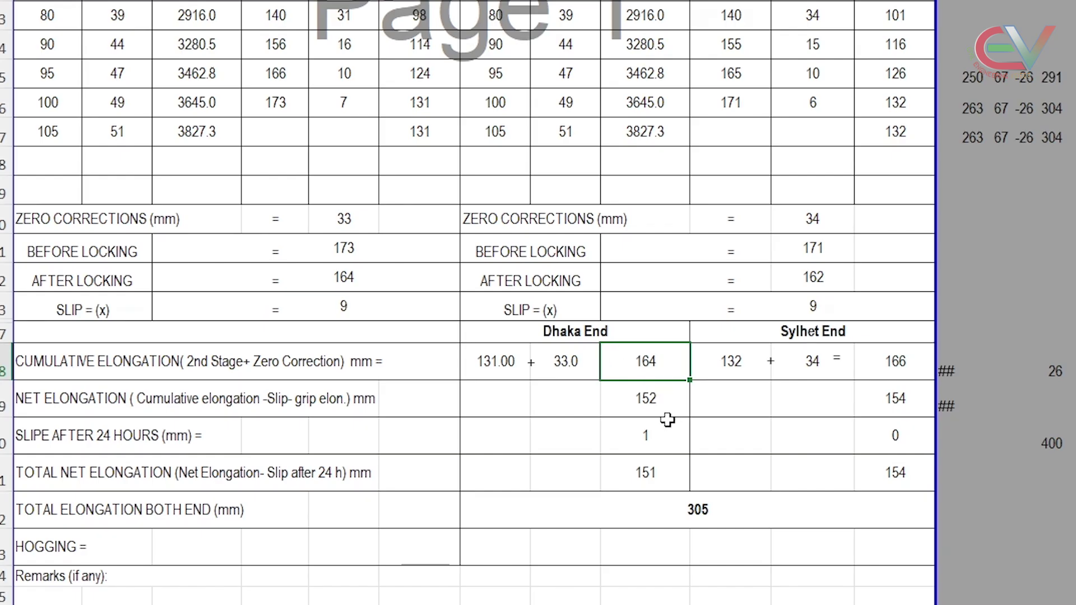
Inspect the Dhaka End net elongation formula and trace its references to cumulative elongation, slip and grip elongation.
click(655, 402)
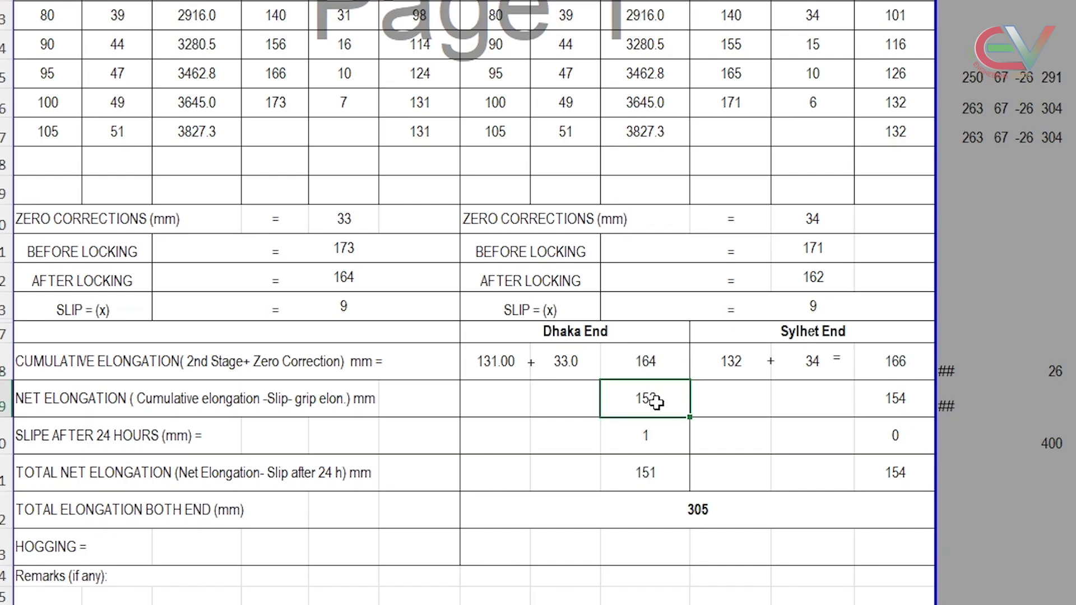
double_click(656, 400)
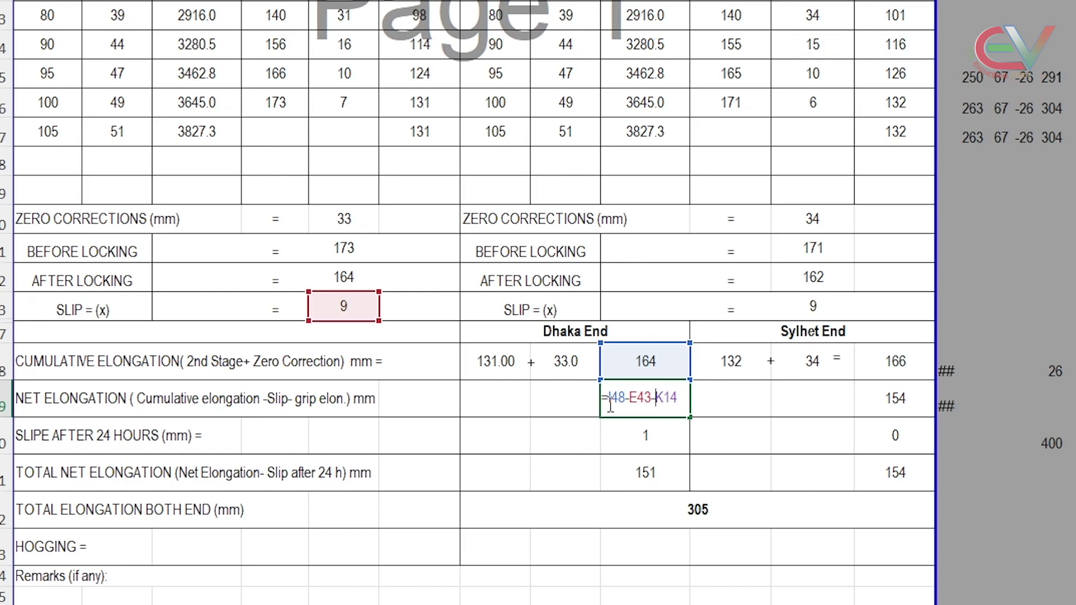
scroll(689, 308, up, 5)
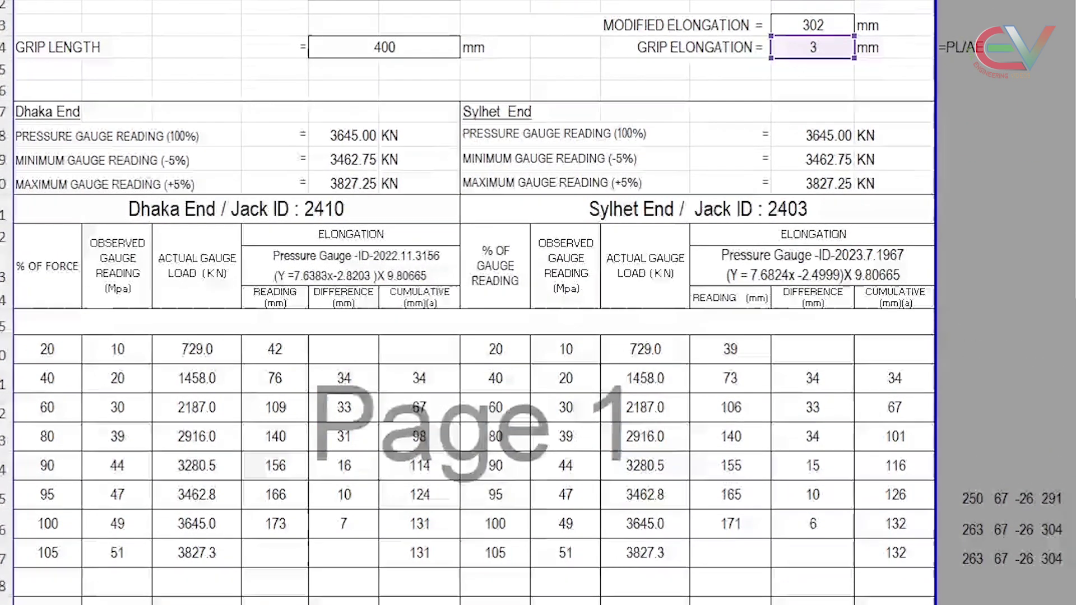
scroll(669, 476, down, 5)
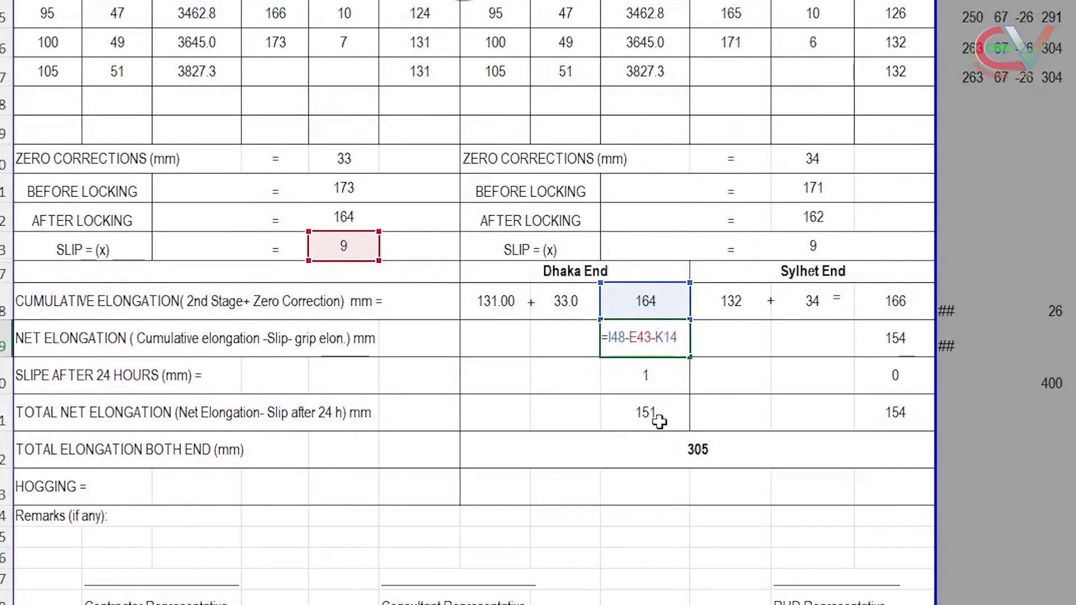
key(Return)
Inspect the Dhaka End total net elongation formula and check the Sylhet End slip after 24 hours.
click(645, 412)
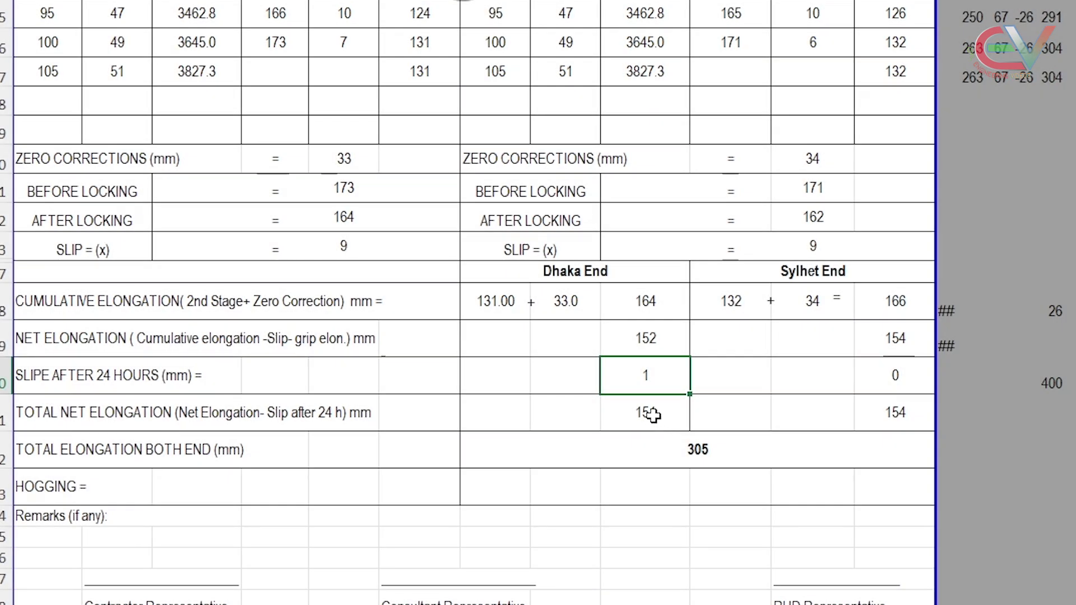
double_click(652, 415)
key(Escape)
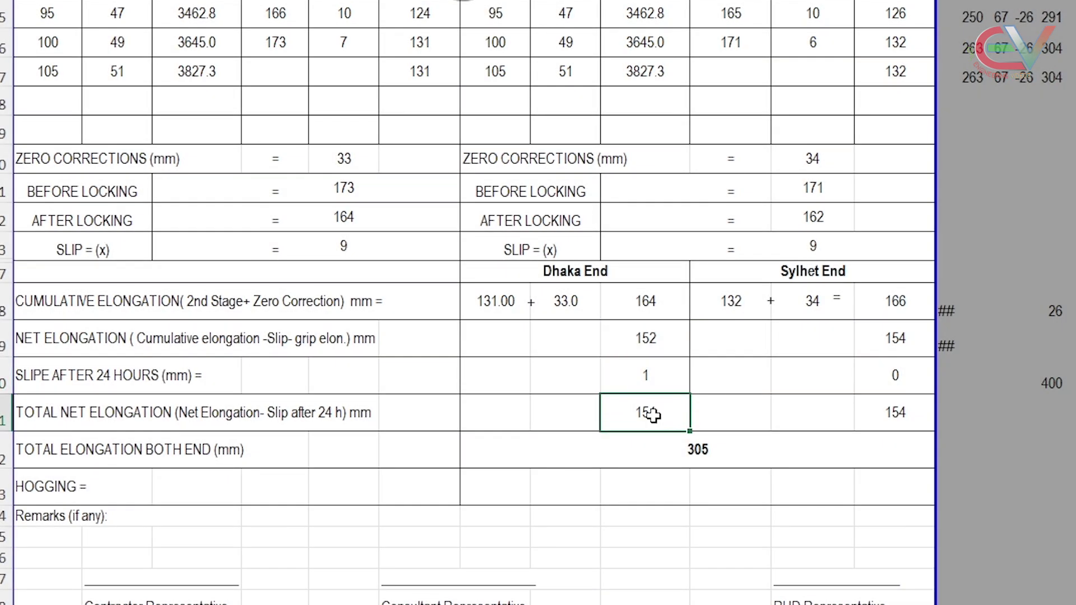
click(914, 373)
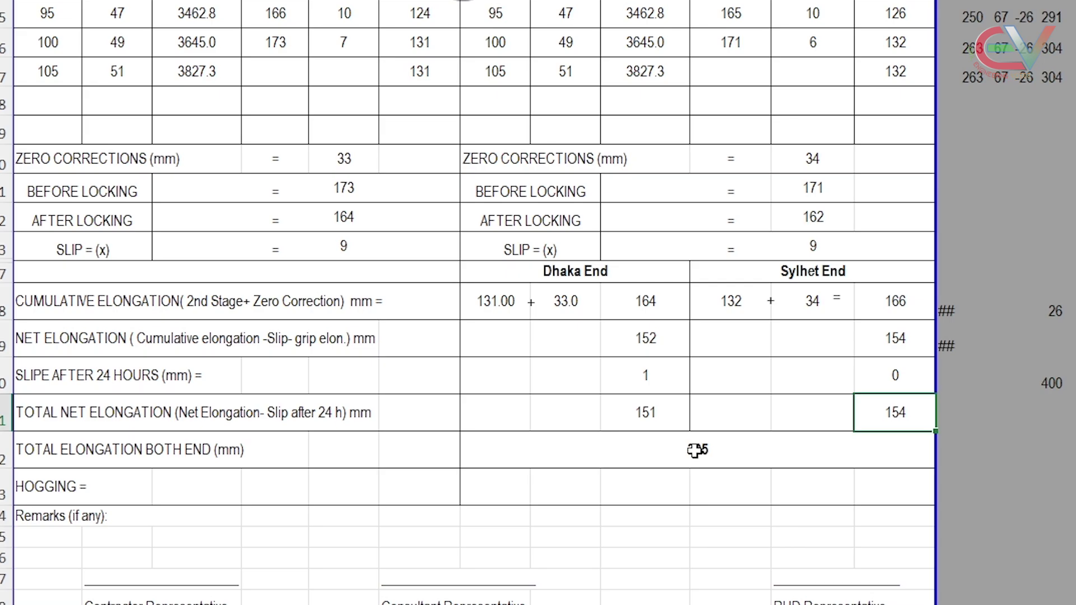
Check the total elongation for both ends and the hogging entry in the stressing summary.
click(681, 494)
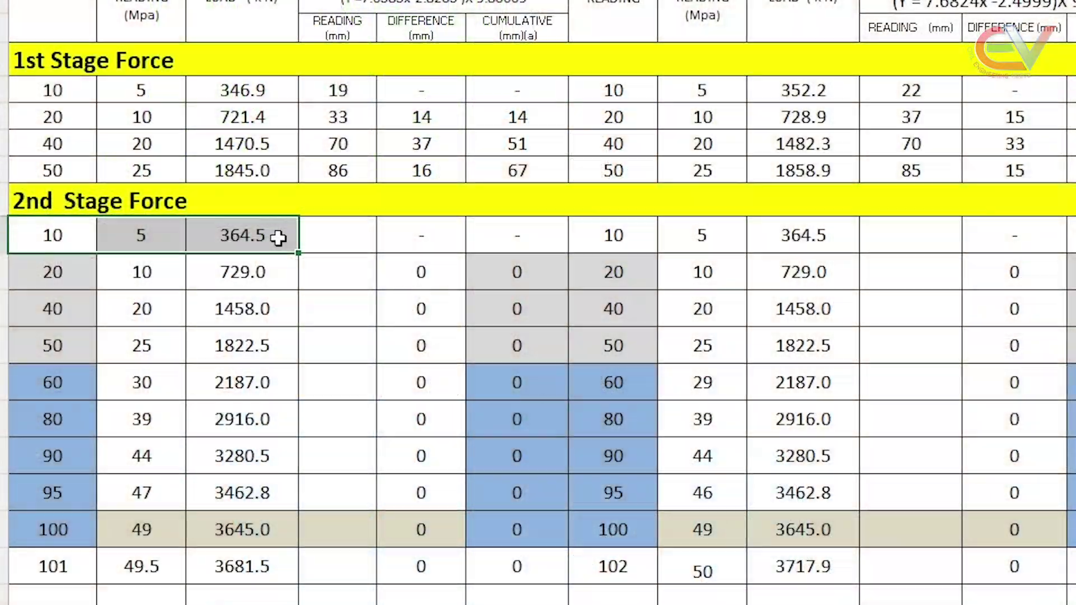
Enter the second-stage 10% and 20% elongation readings: 7 and 9 for Dhaka End, 5 and 7 for Sylhet End.
click(353, 234)
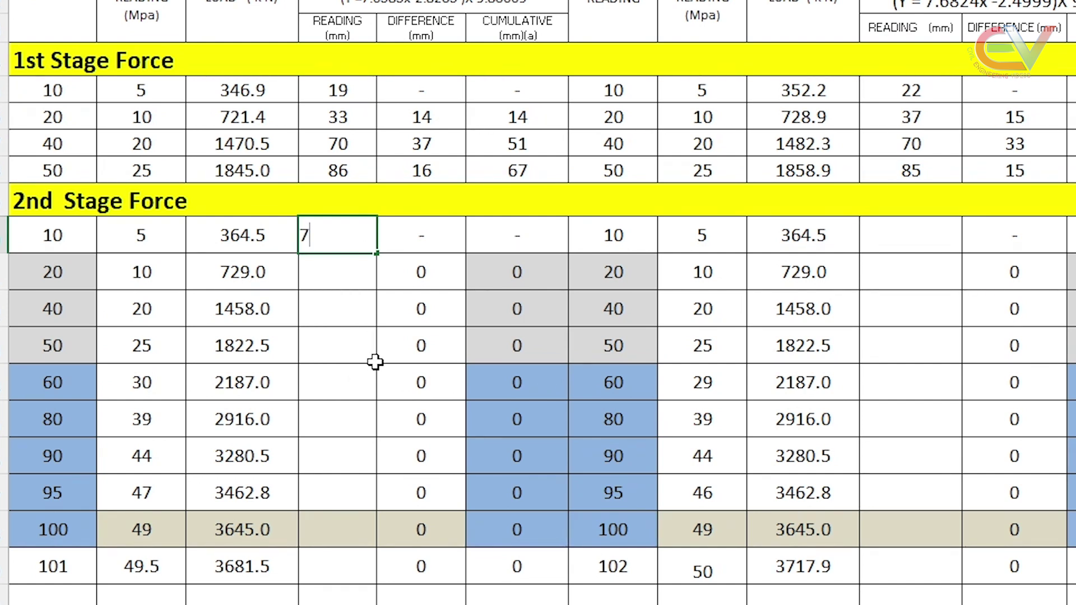
text(7)
click(909, 242)
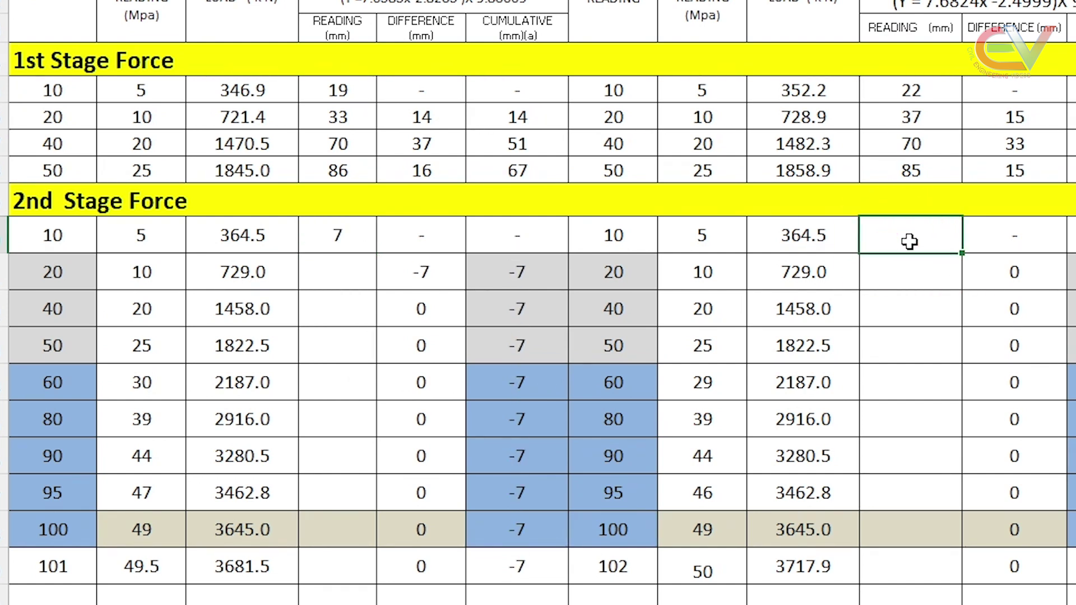
text(5)
click(354, 275)
text(9)
click(913, 276)
text(7)
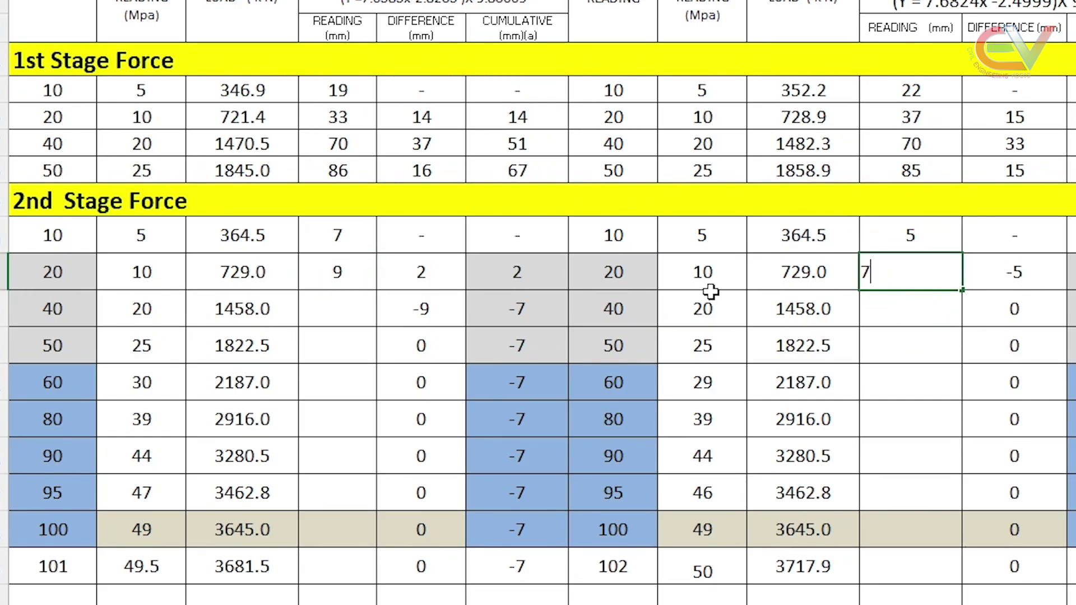
Enter the 40% to 100% second-stage readings: Dhaka End 11, 18, 32, 63, 78, 86, 94; Sylhet End 10, 16, 31, 63, 79, 87, 95.
click(340, 310)
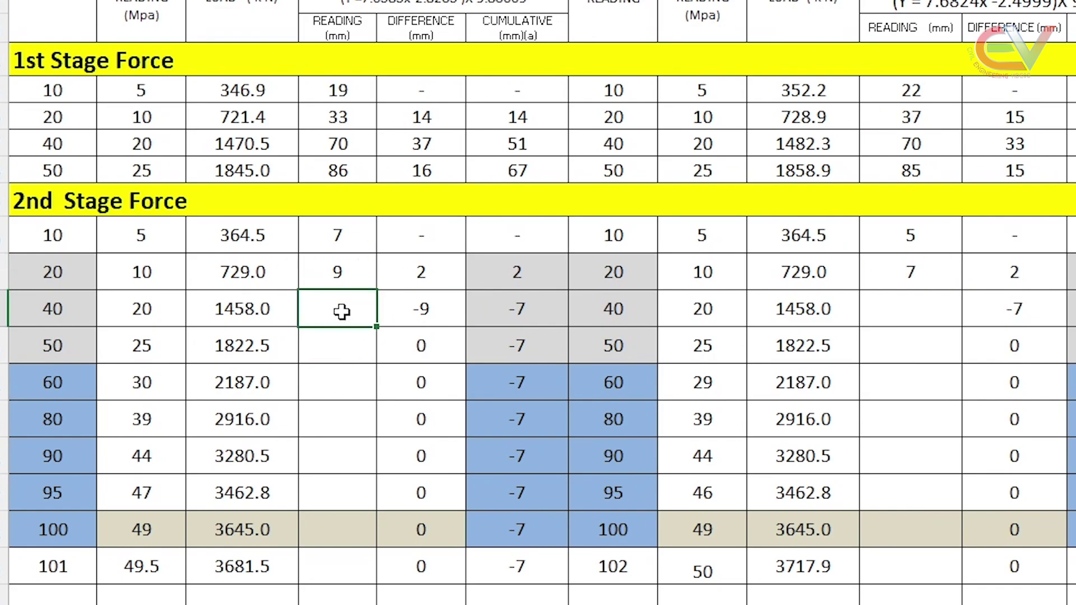
click(913, 305)
text(11)
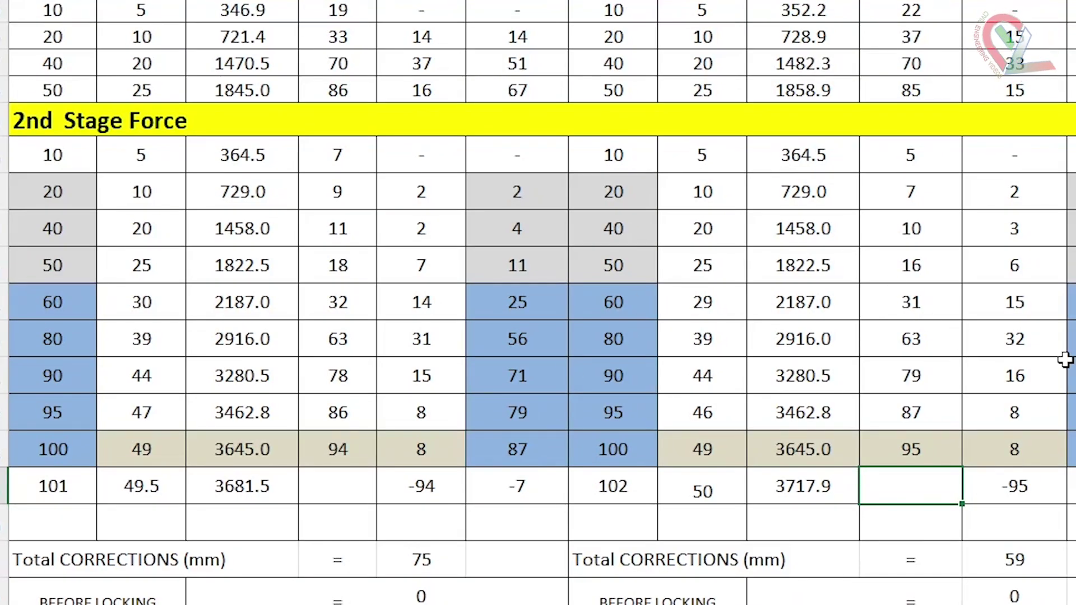
Examine each Dhaka End chart series and the first- and second-stage force percentages and cumulative elongations it plots.
scroll(1064, 359, up, 5)
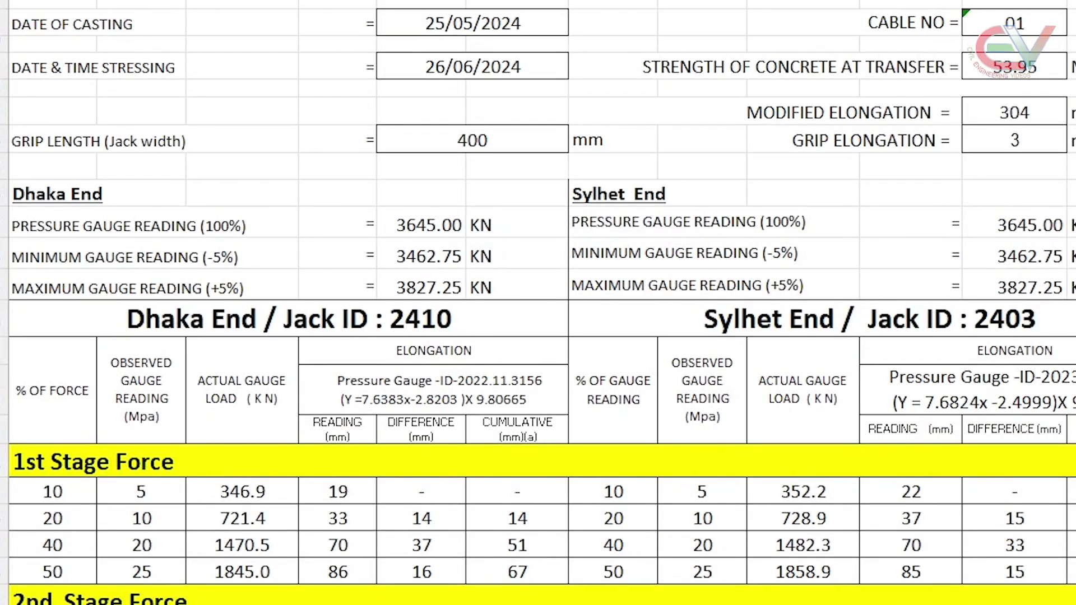
ctrl+drag(517, 519, 517, 571)
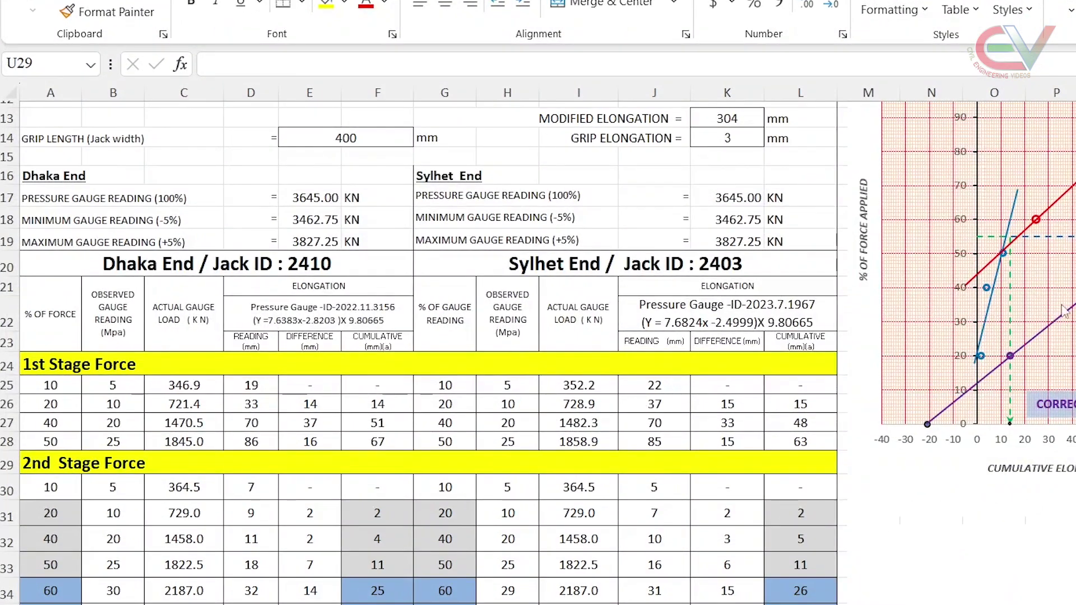
click(1009, 357)
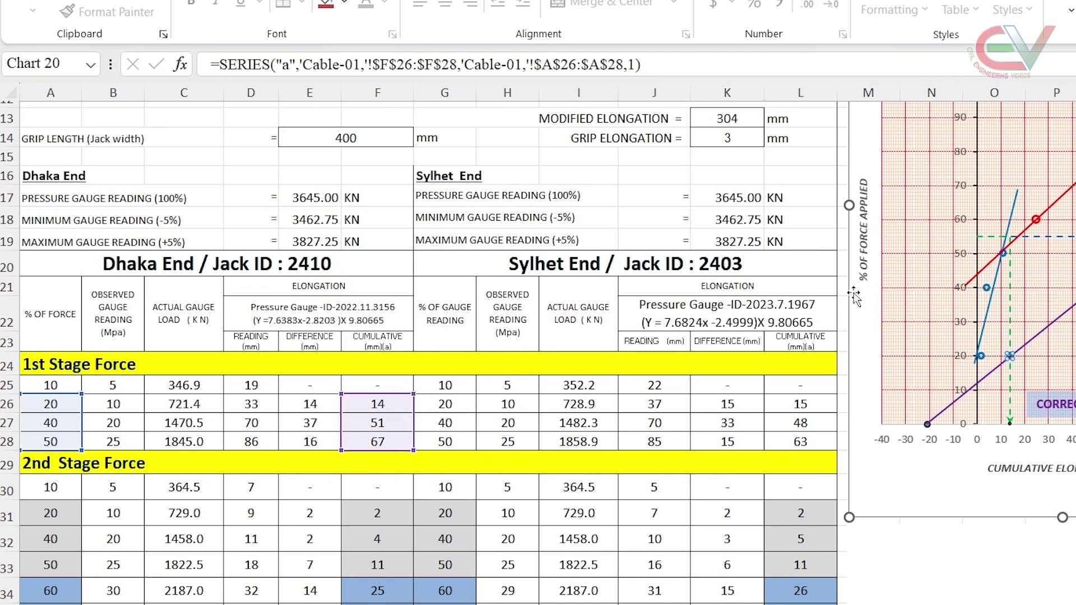
key(Down)
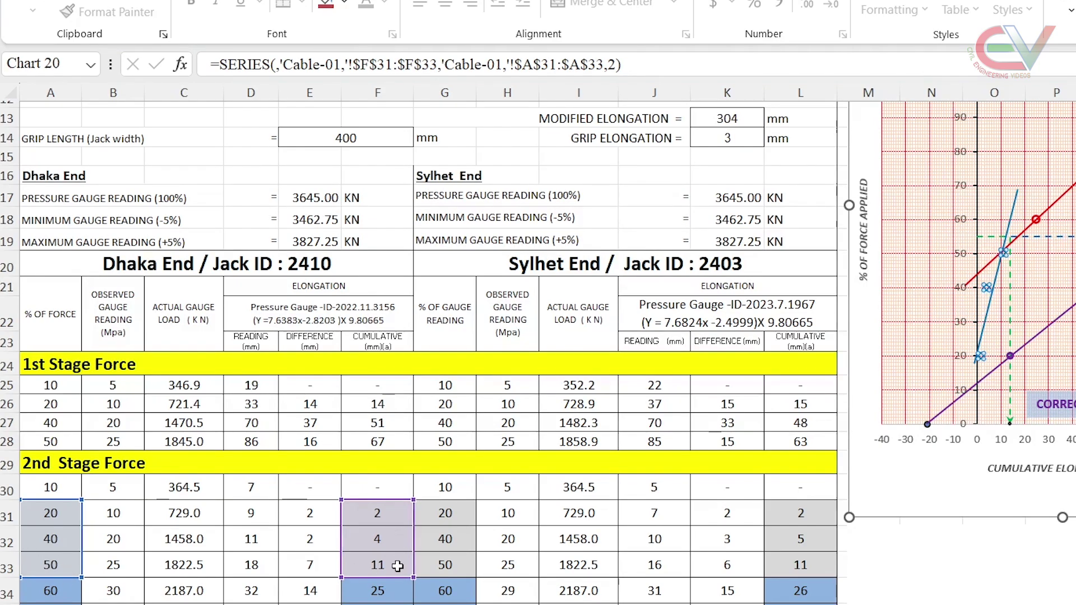
click(1036, 219)
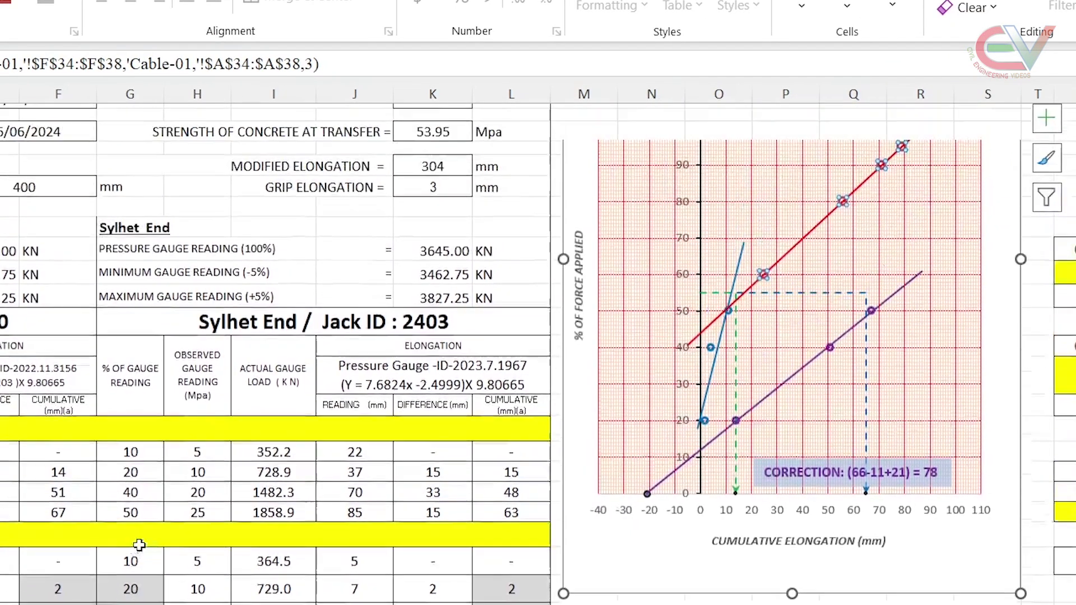
scroll(538, 336, up, 1)
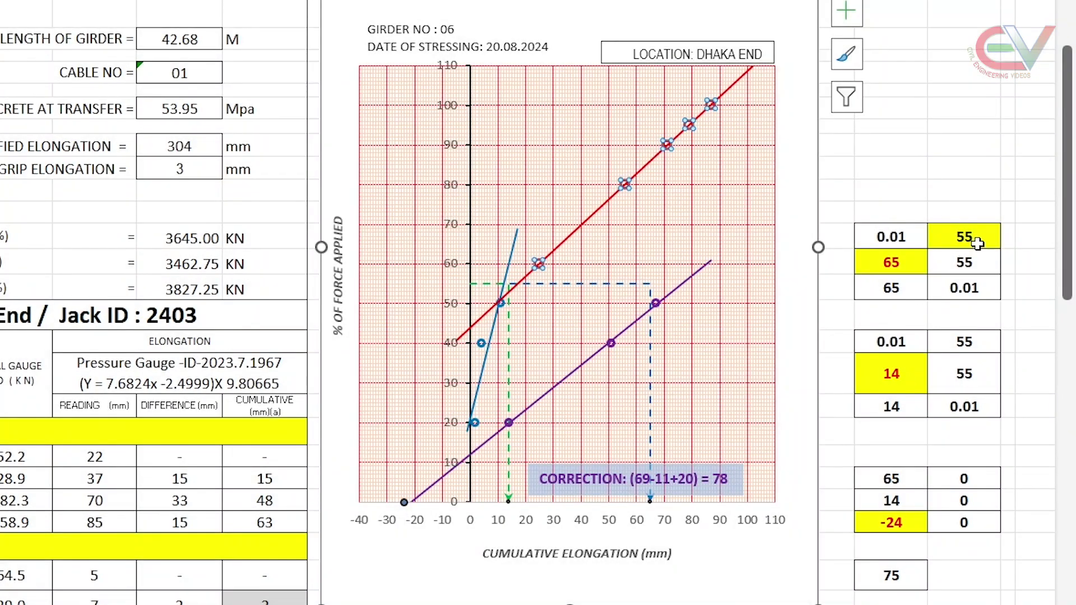
click(976, 241)
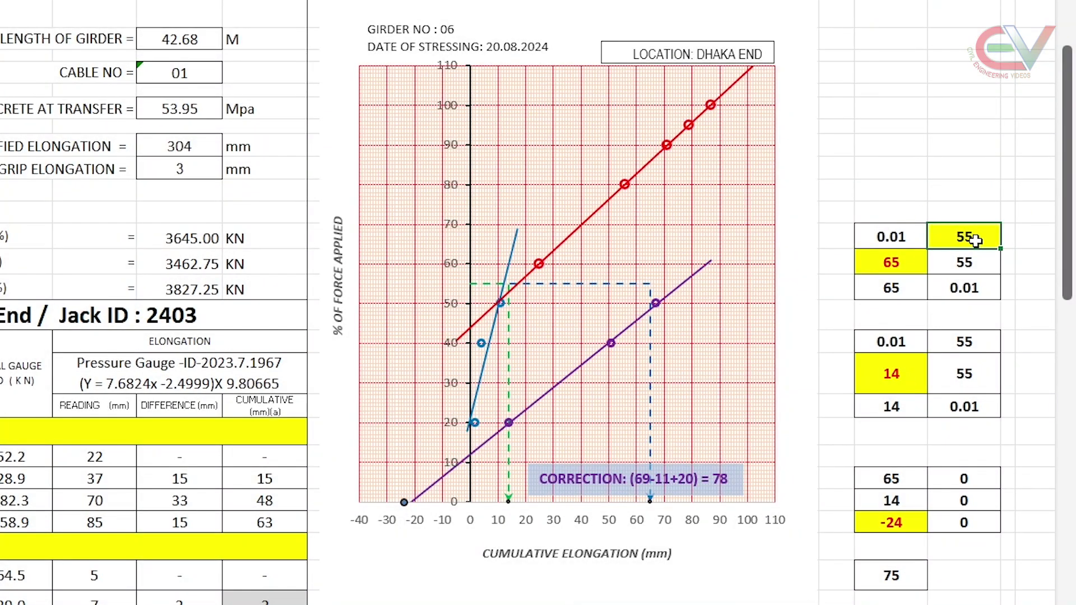
text(51)
key(Return)
Set the Dhaka End correction guide lines to 50% force and the blue first-stage guide's elongation to 68.
click(972, 239)
text(50)
click(964, 185)
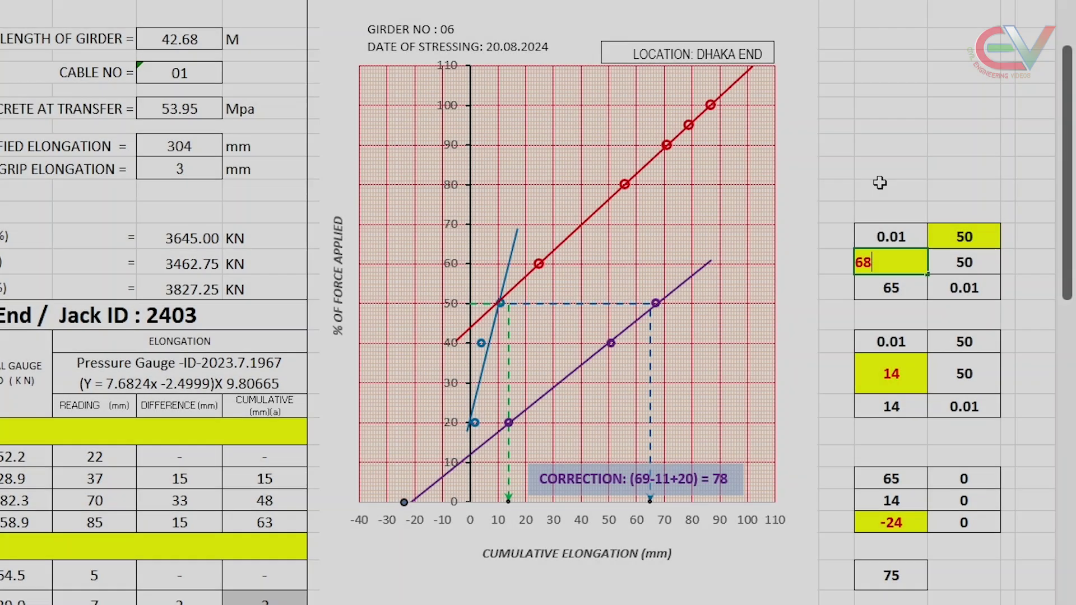
click(892, 150)
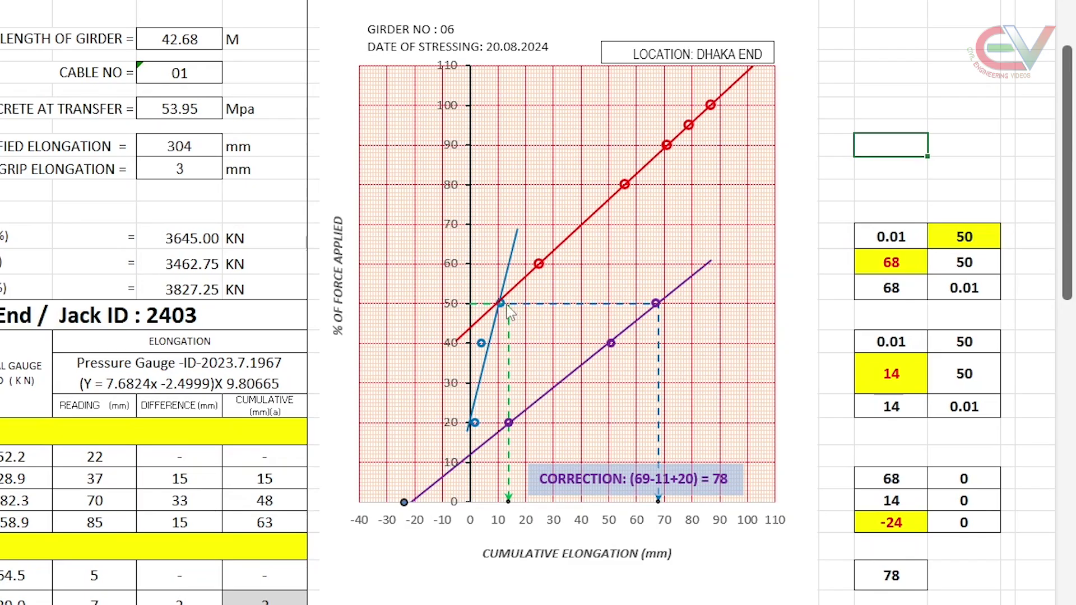
Set the green second-stage guide line's elongation to 11 in the Dhaka End correction table.
click(890, 373)
text(11)
click(936, 147)
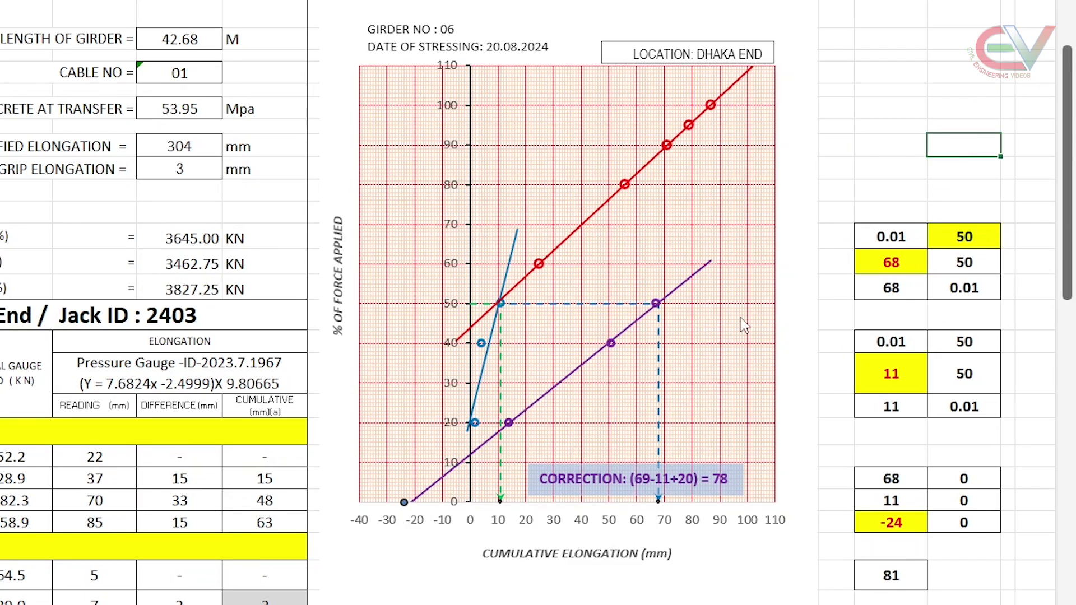
Set the first-stage line's zero-force intercept to -21 in the Dhaka End correction table.
scroll(744, 325, down, 1)
click(891, 456)
key(BackSpace)
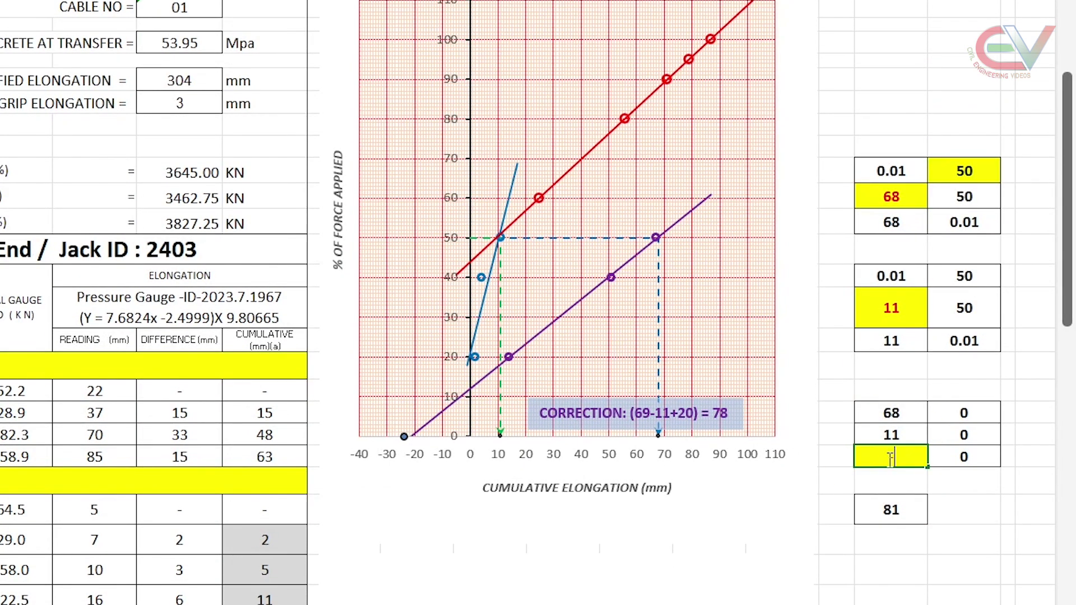
click(913, 145)
scroll(751, 453, up, 1)
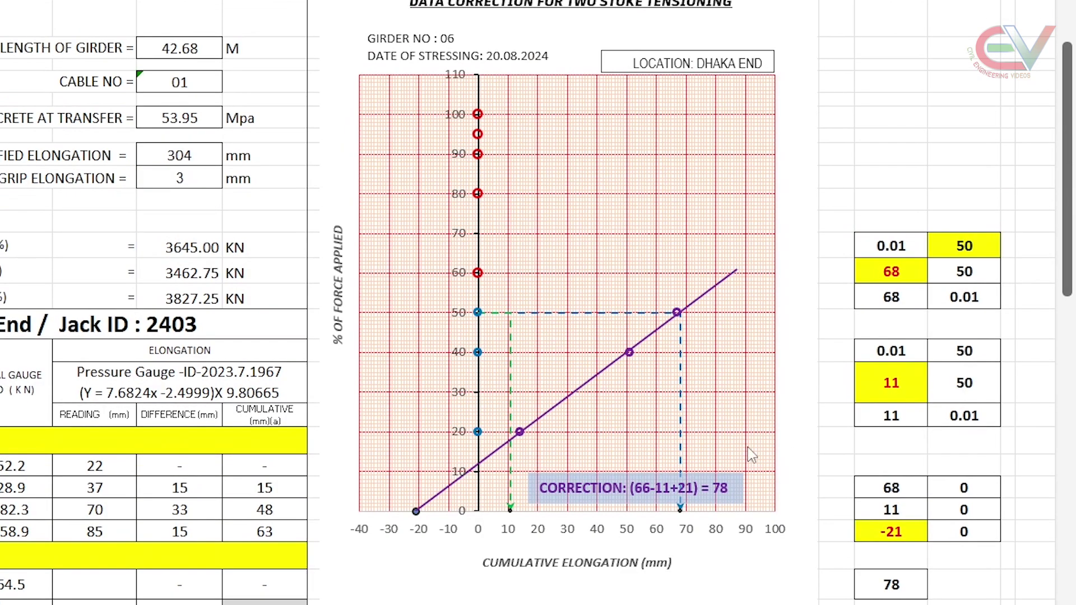